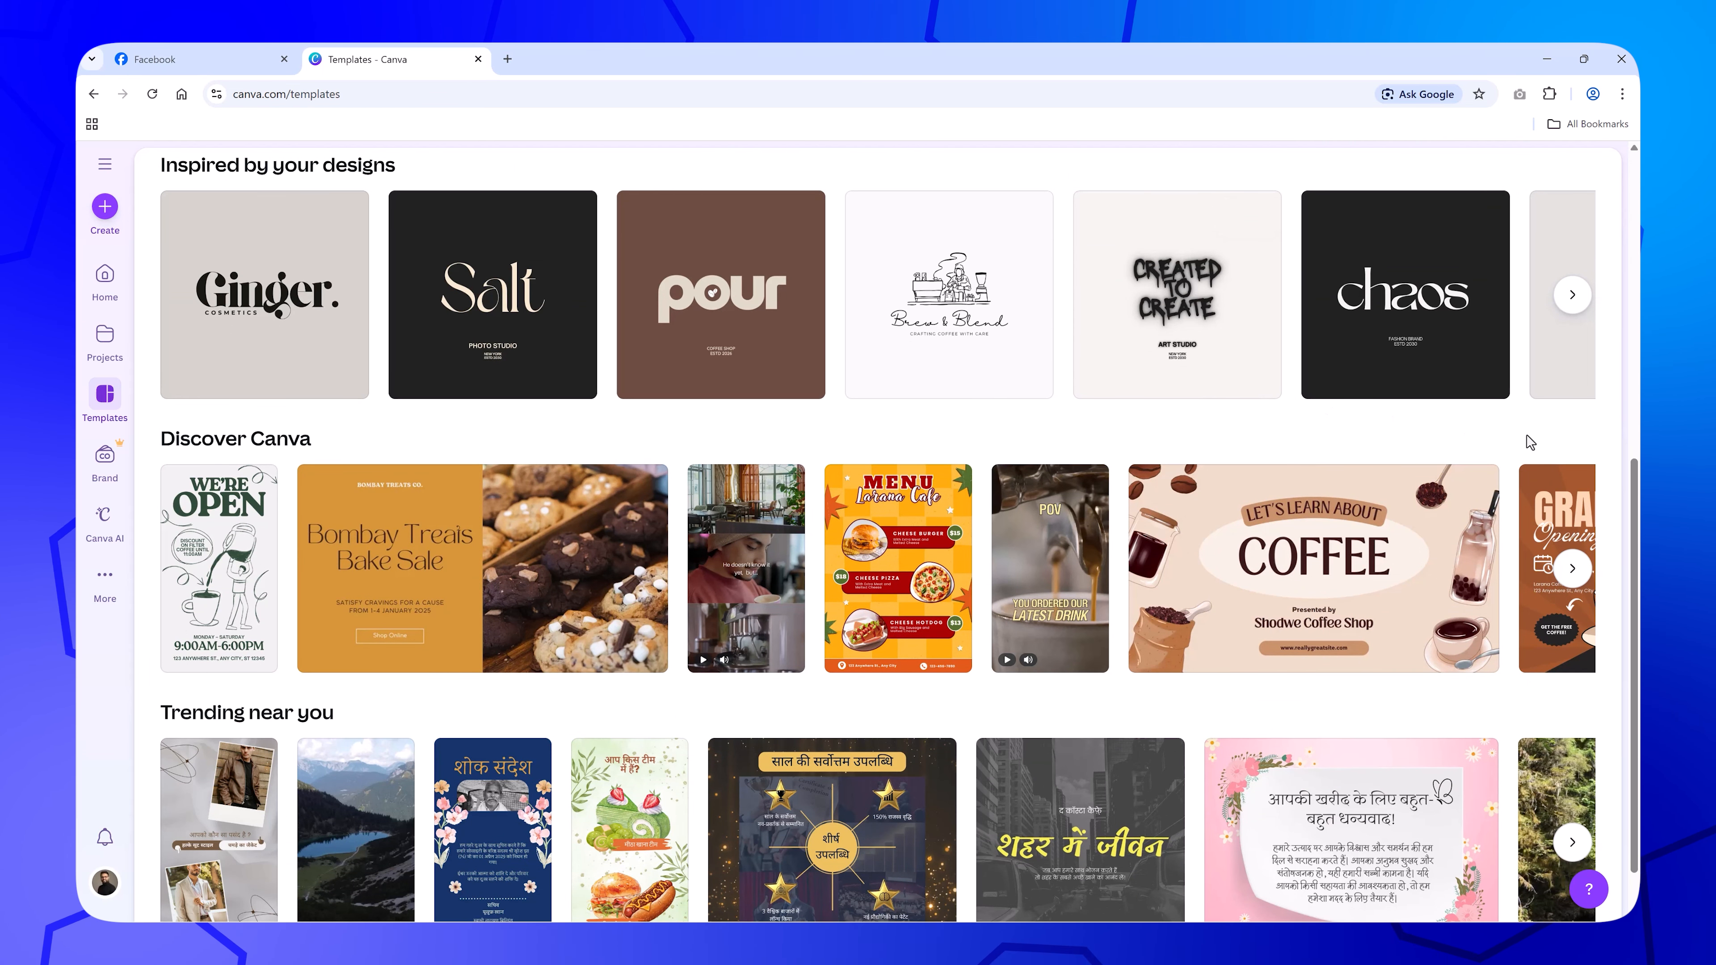
Step: Search the template library for "facebook cover" and browse the cover designs
scroll(796, 334, up, 8)
click(796, 333)
text(coffee shop logo)
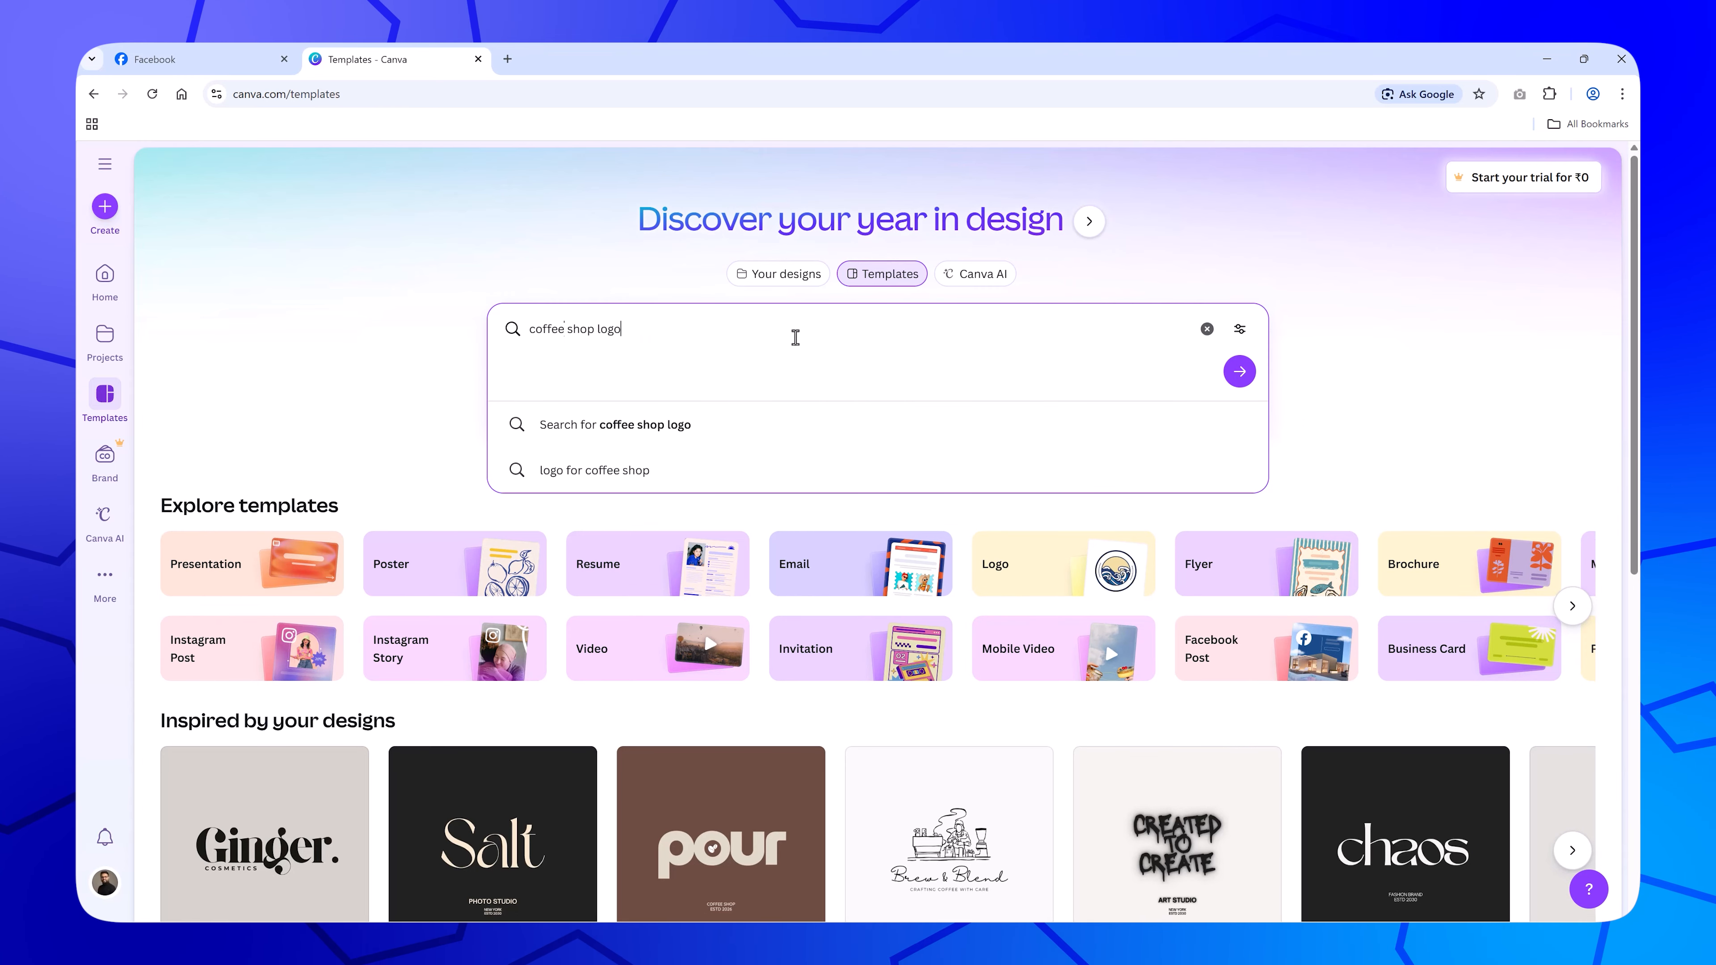
key(BackSpace)
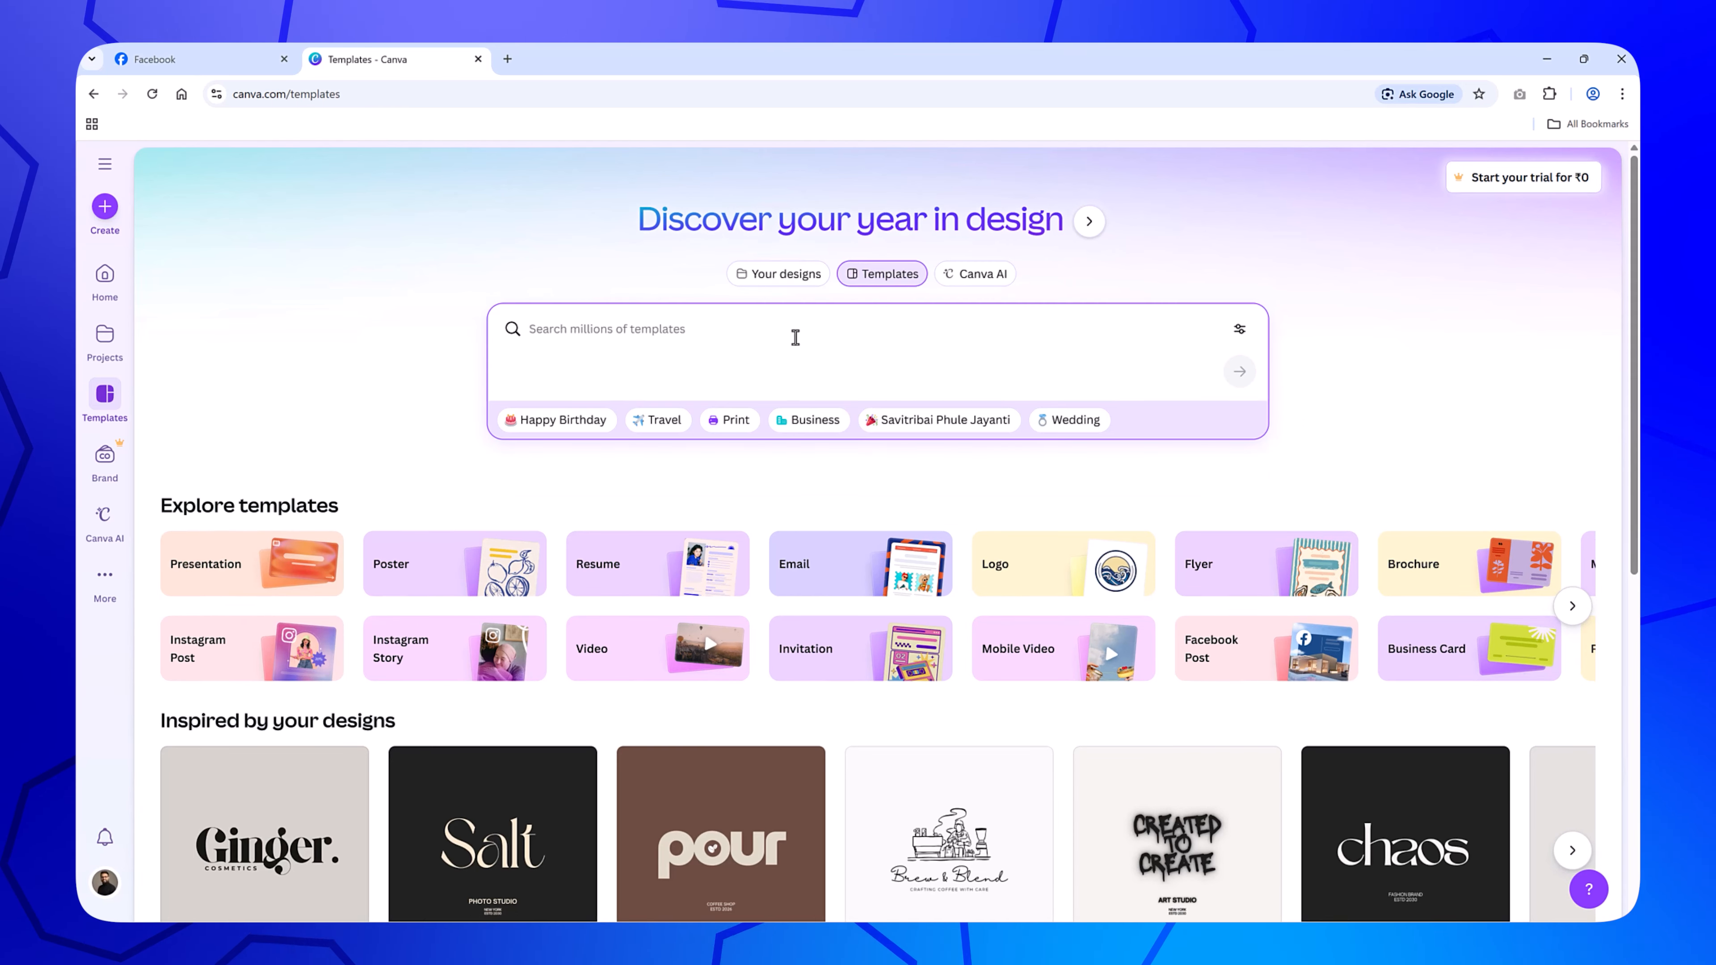
text(facebook c)
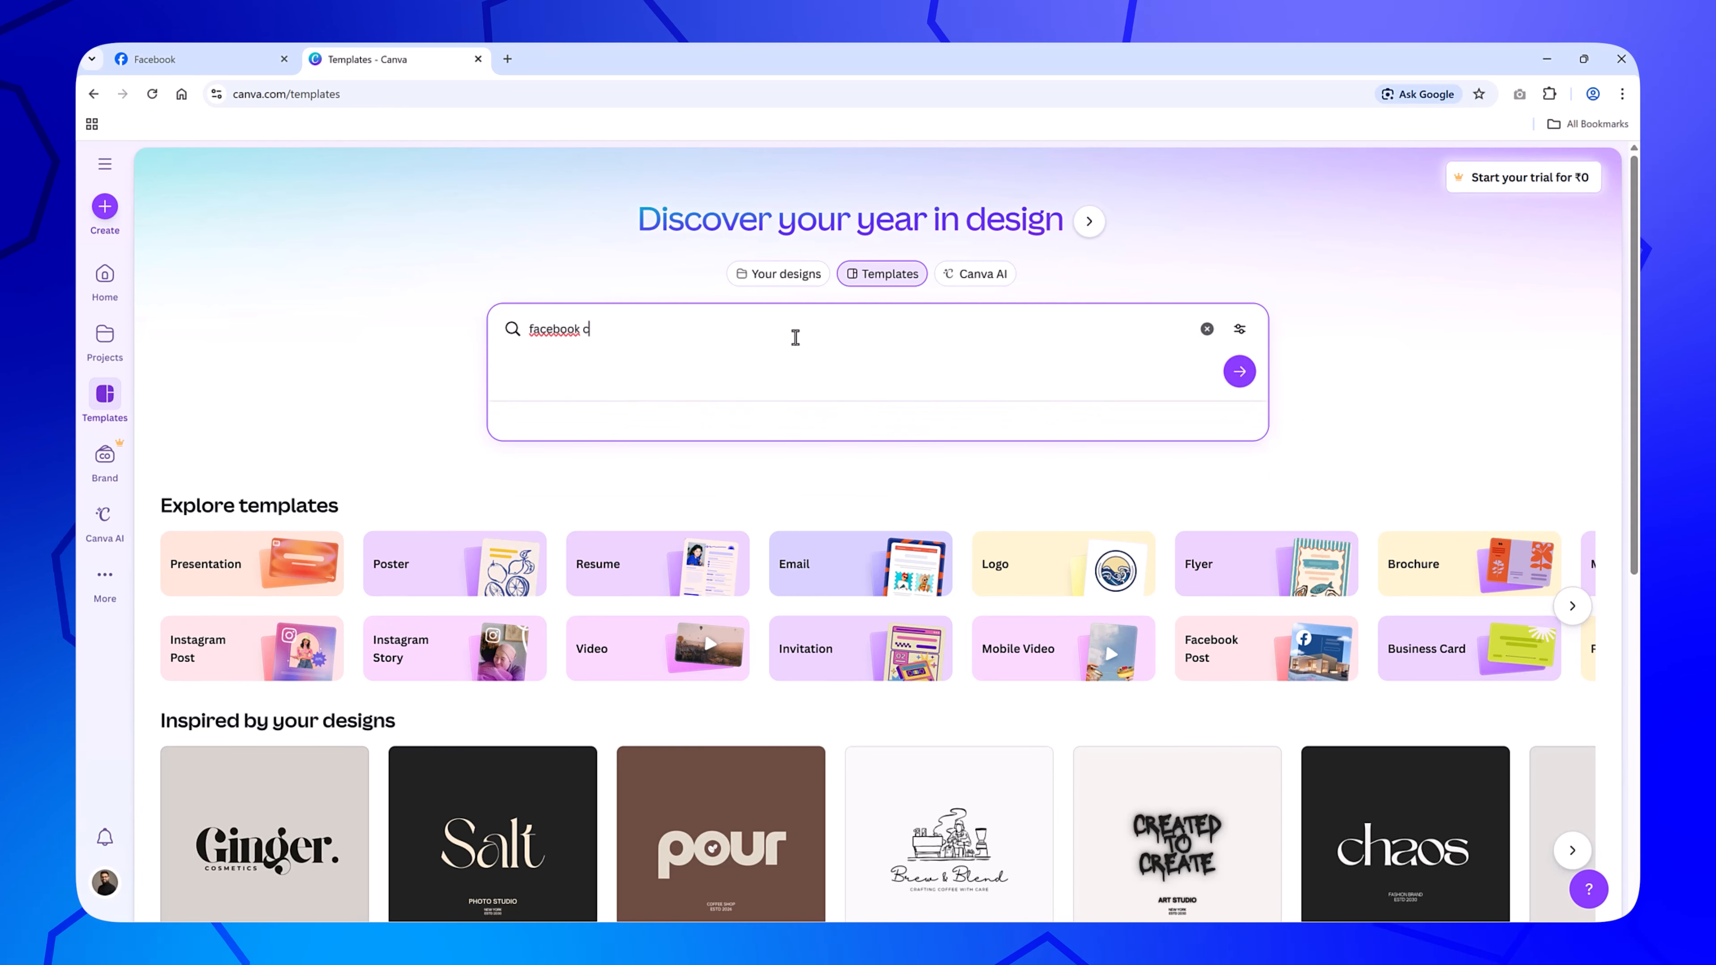
text(over)
key(Return)
scroll(1594, 315, down, 5)
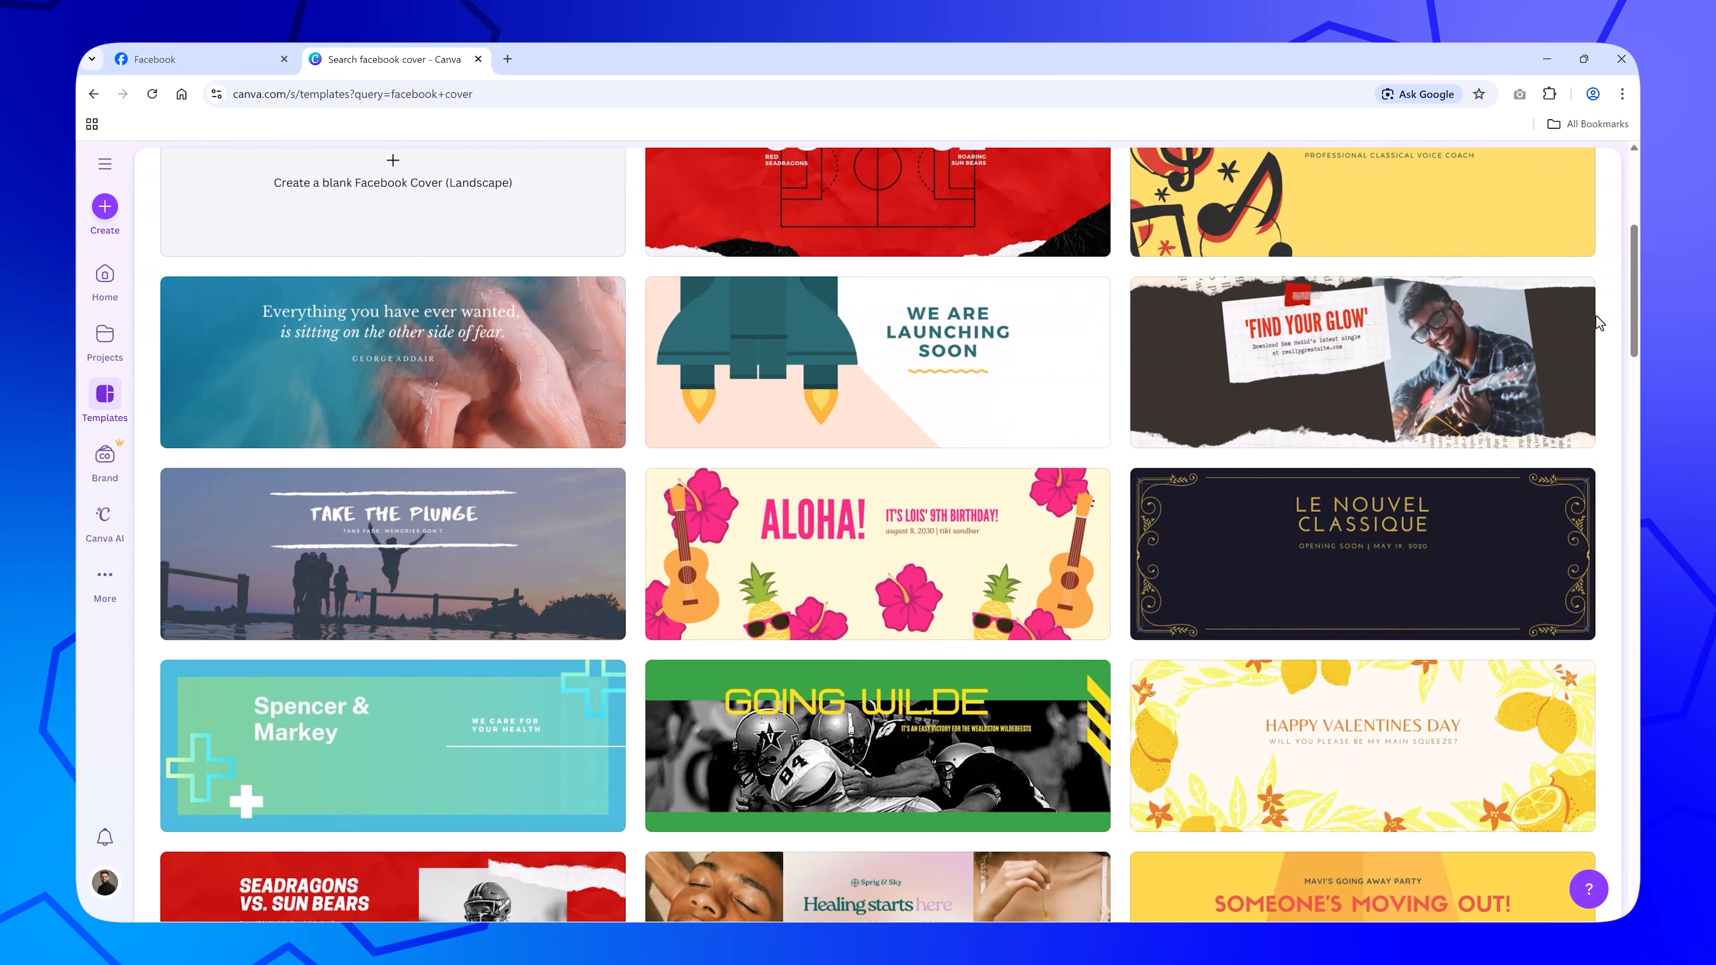
scroll(1595, 316, down, 3)
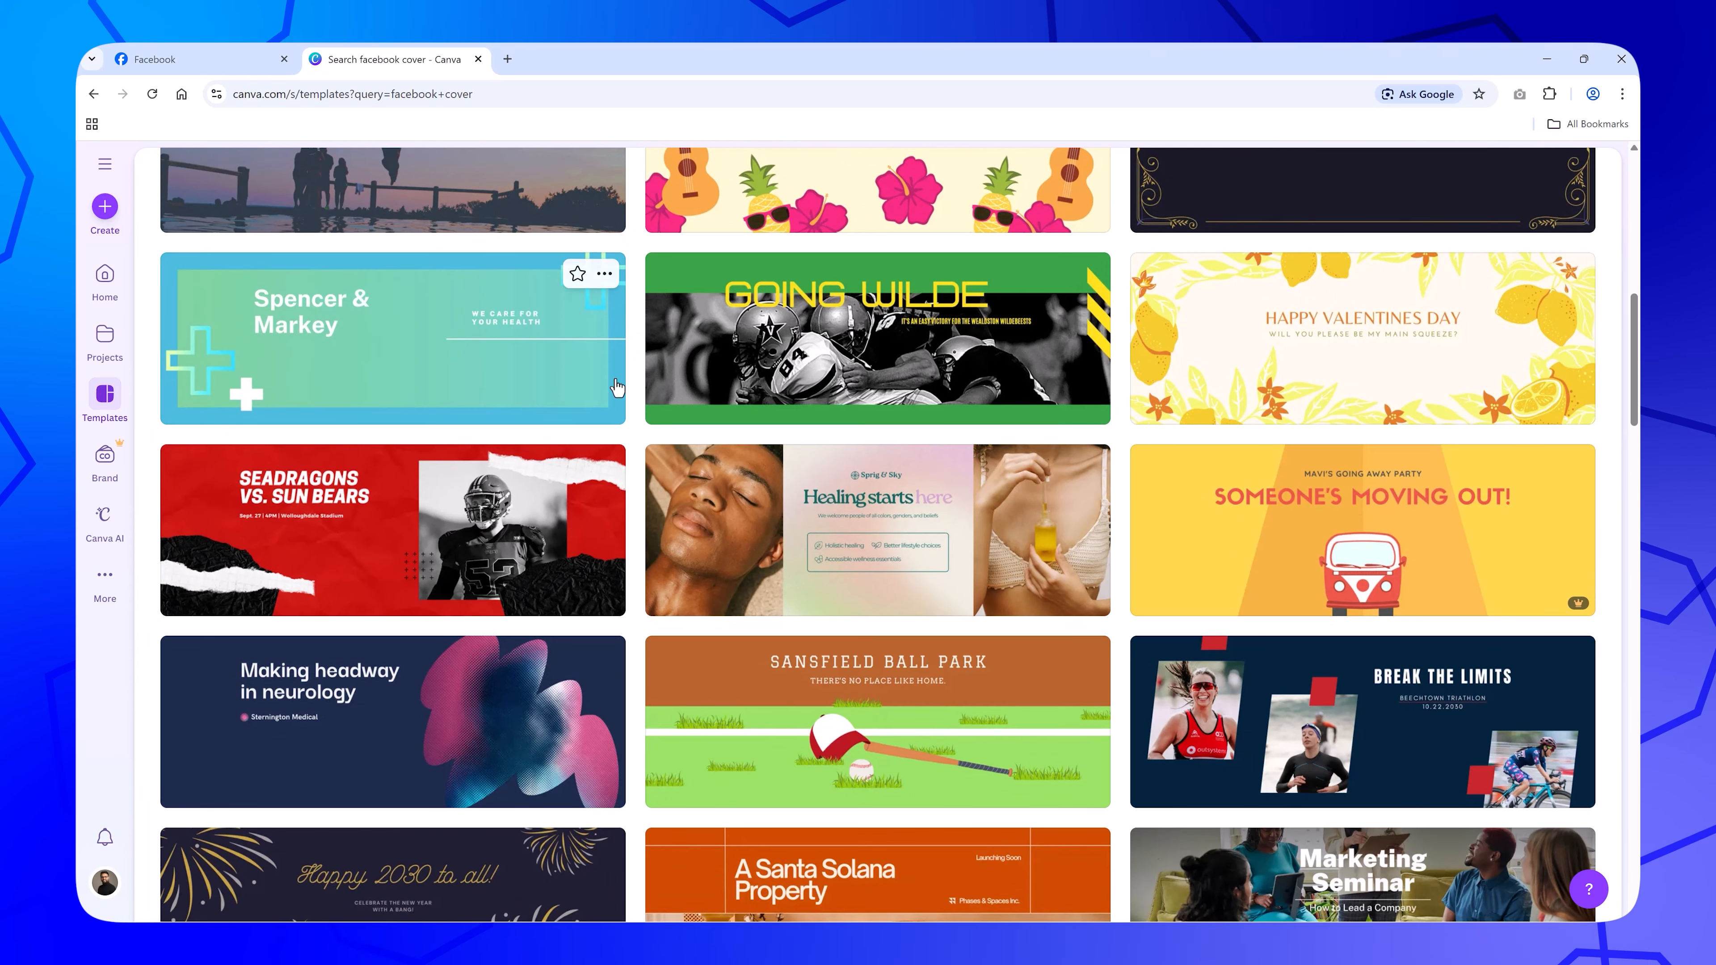
scroll(739, 514, down, 5)
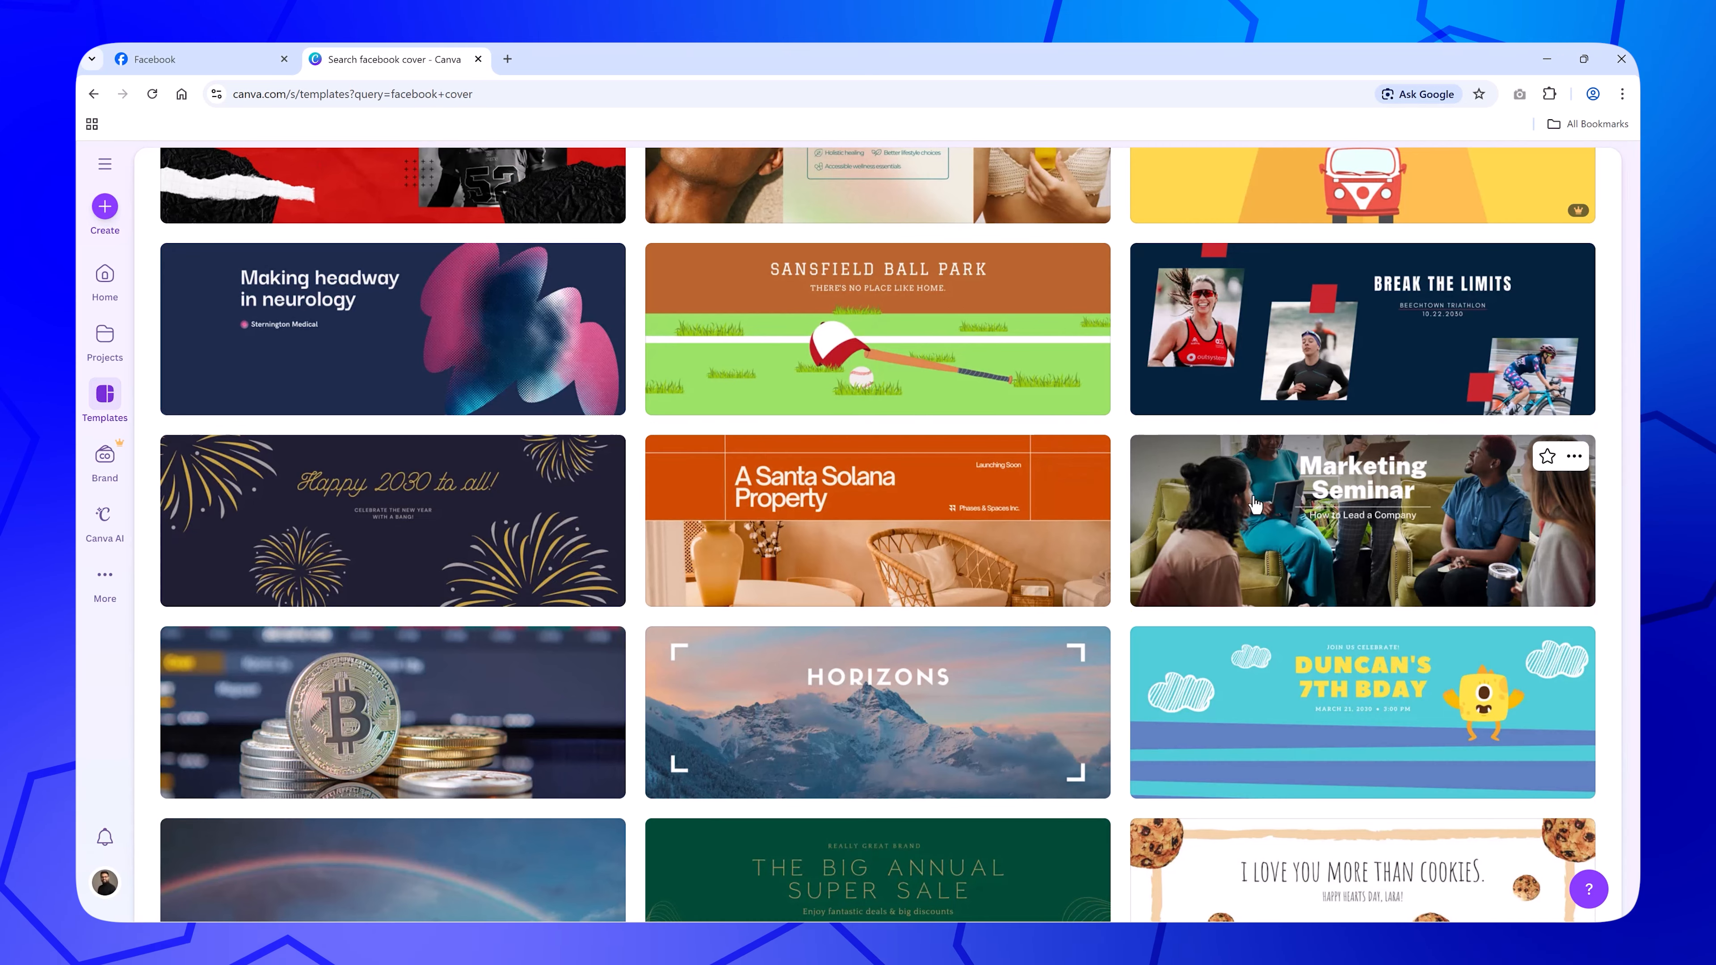
click(1174, 442)
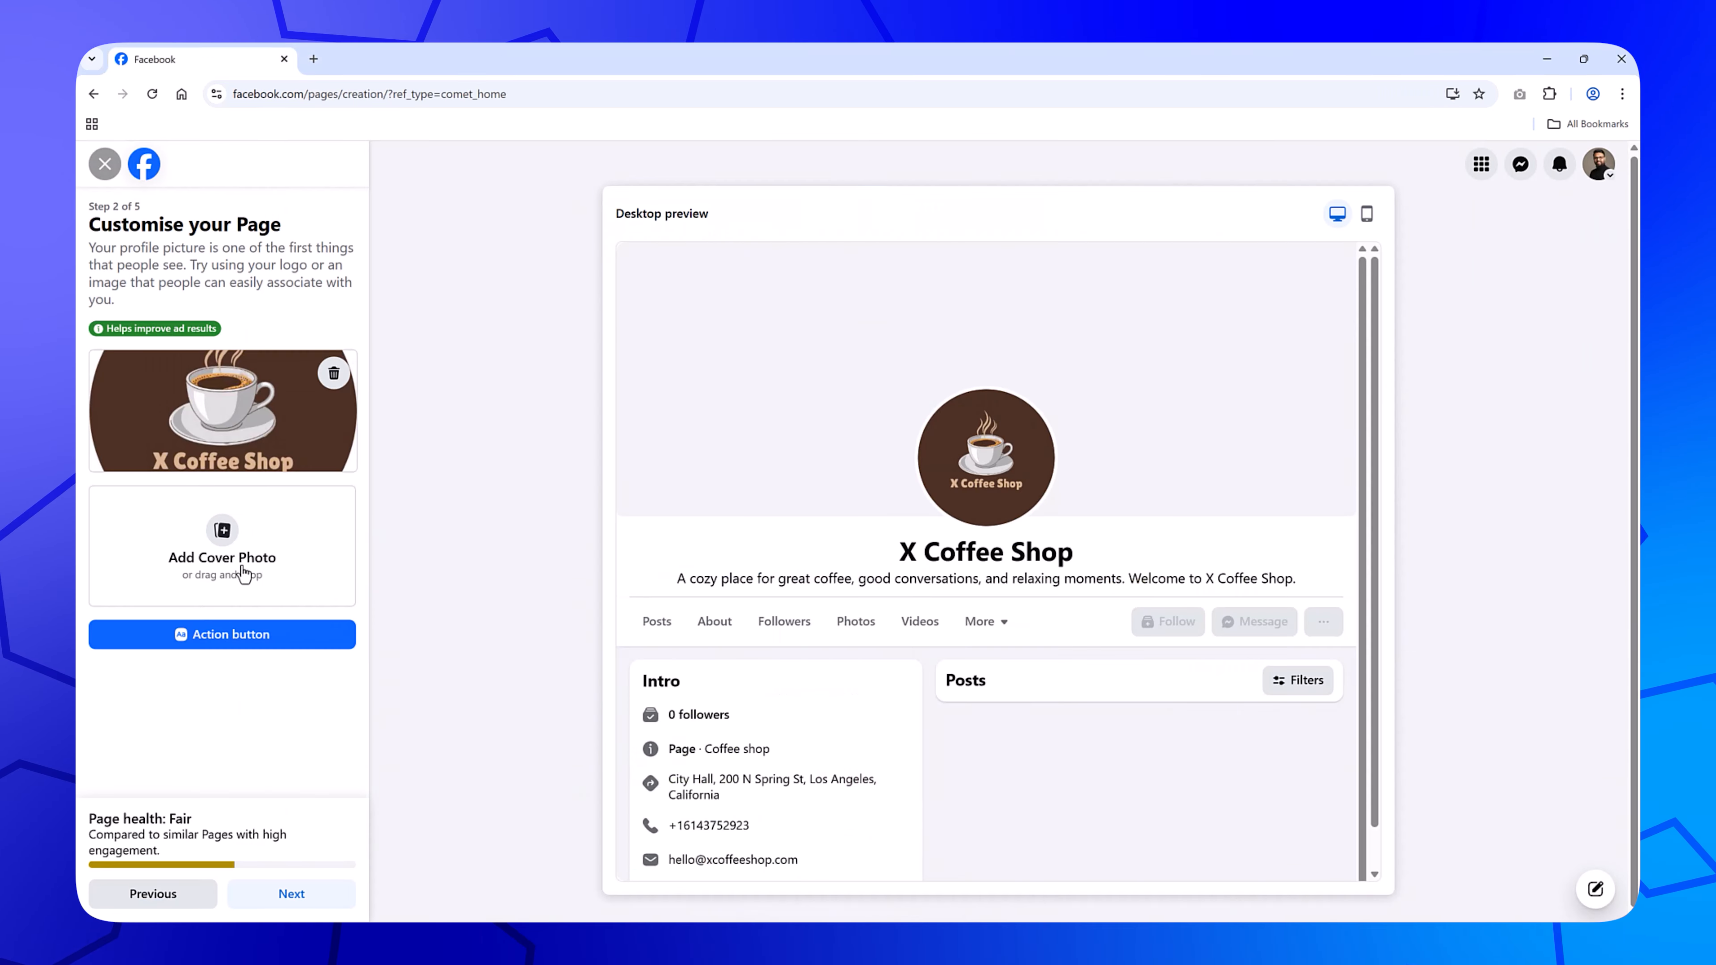
Step: On the Facebook Page setup, upload "X Coffee Shop Facebook Cover.png" as the cover photo and check the mobile preview
click(244, 575)
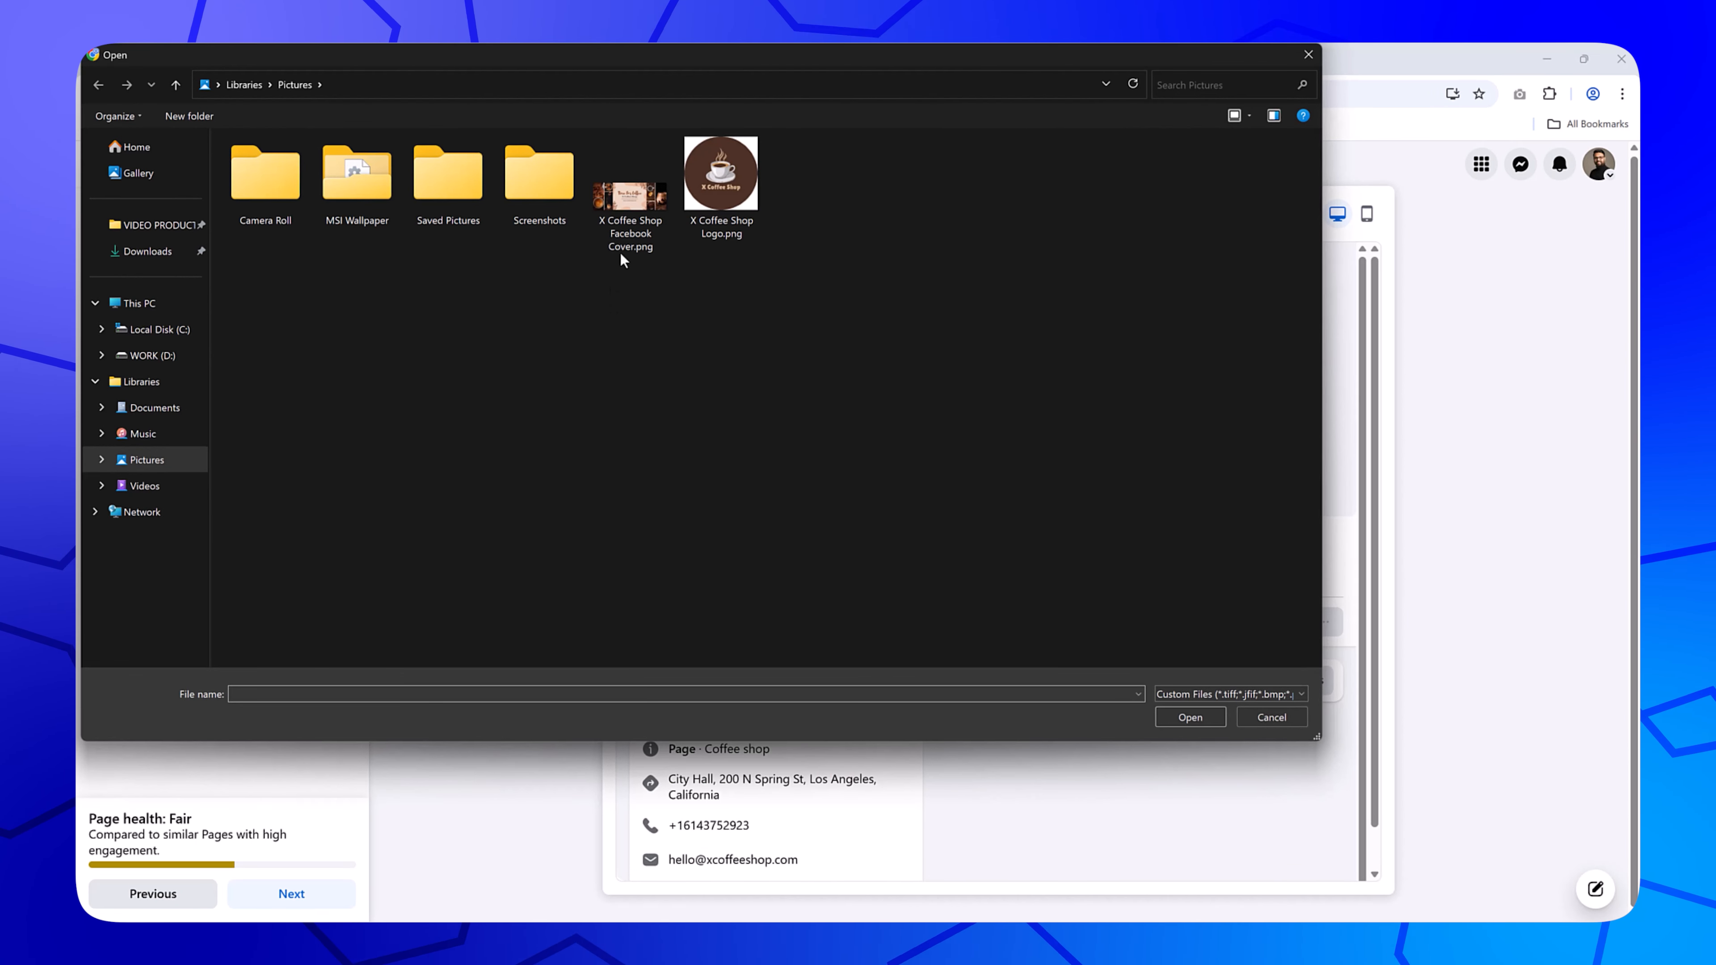
double_click(633, 232)
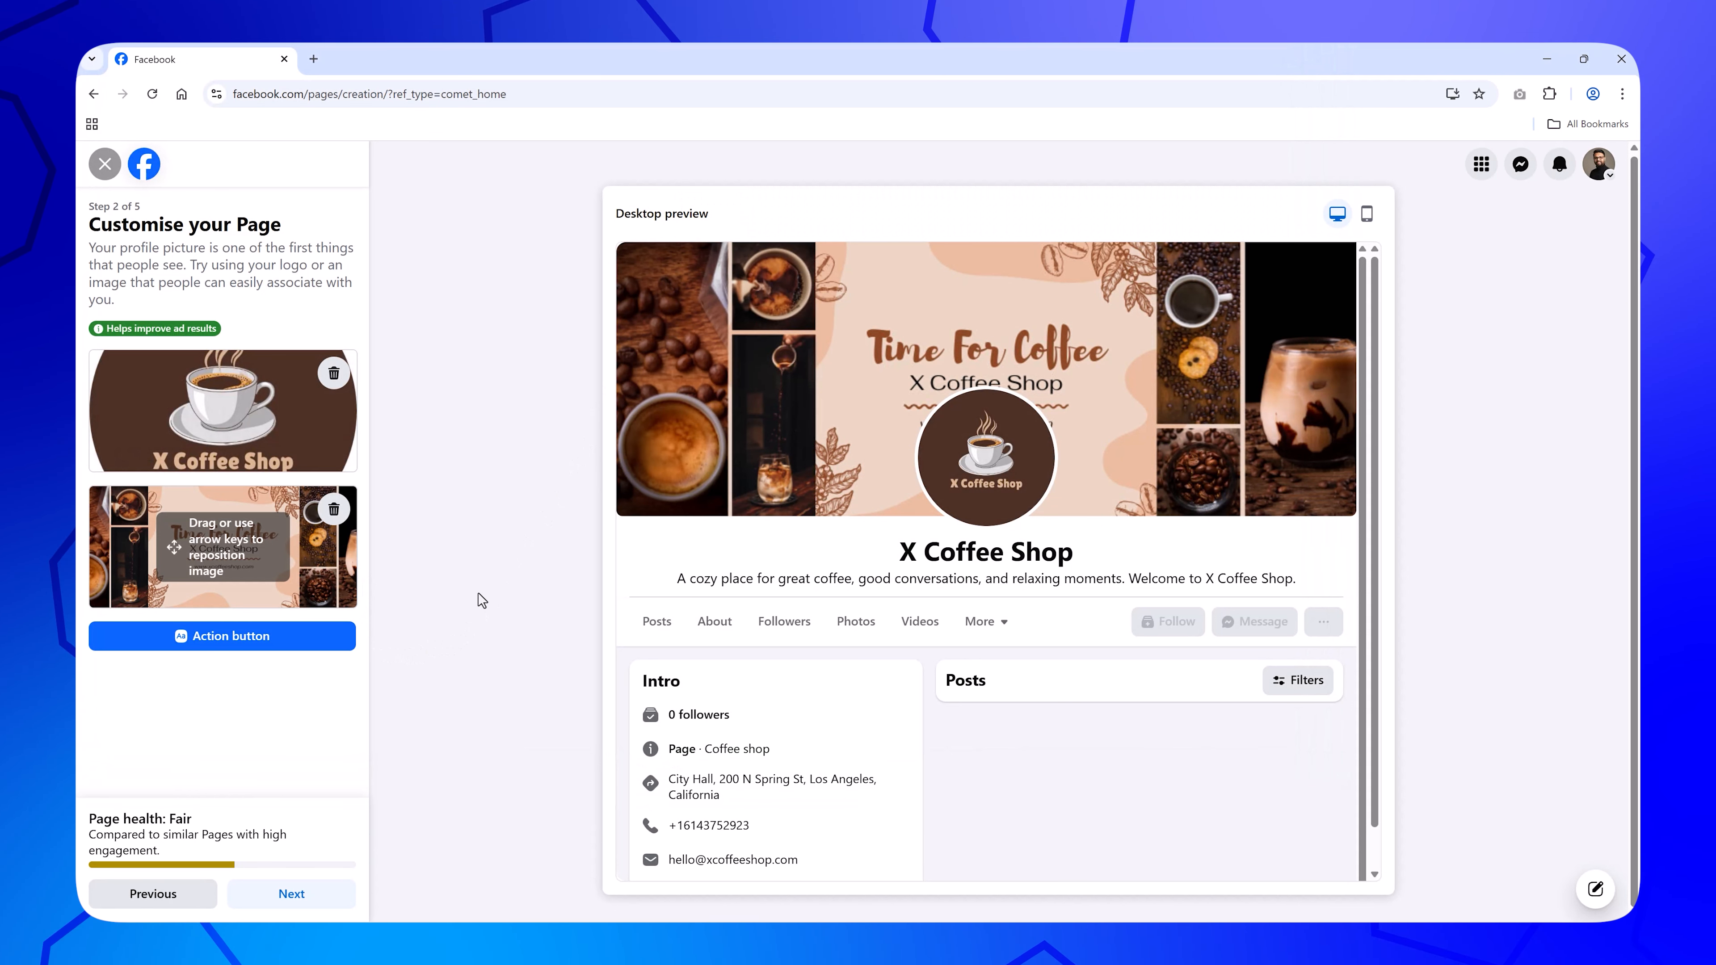
click(1366, 216)
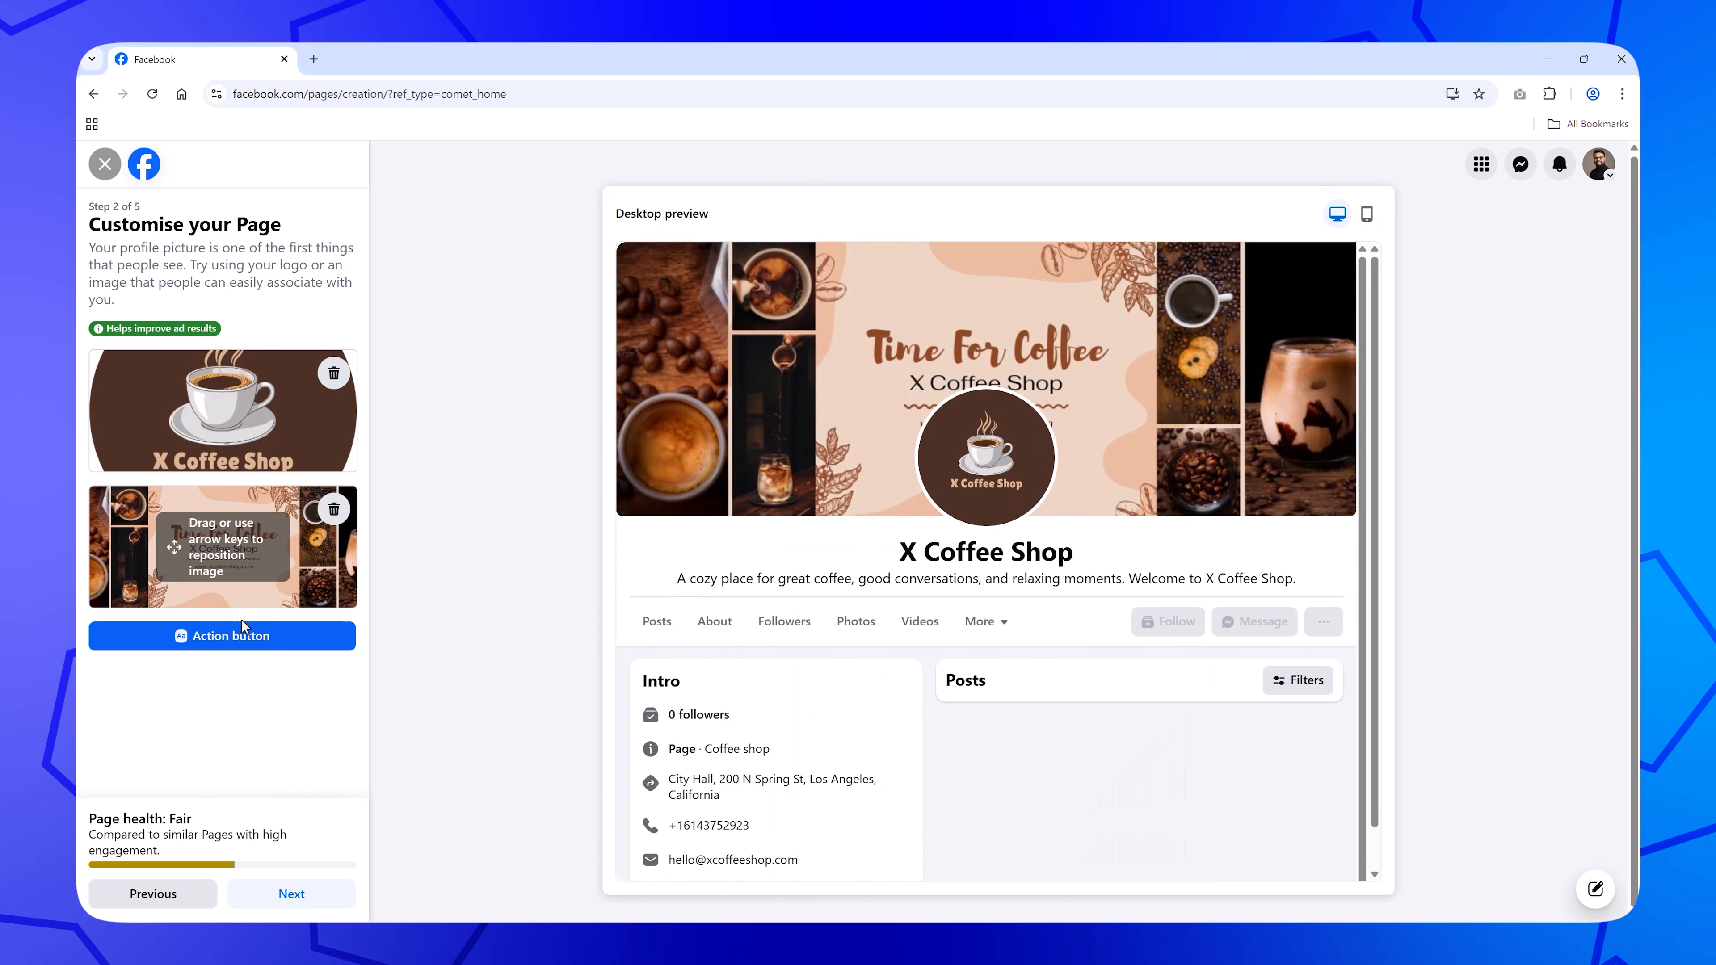
click(225, 639)
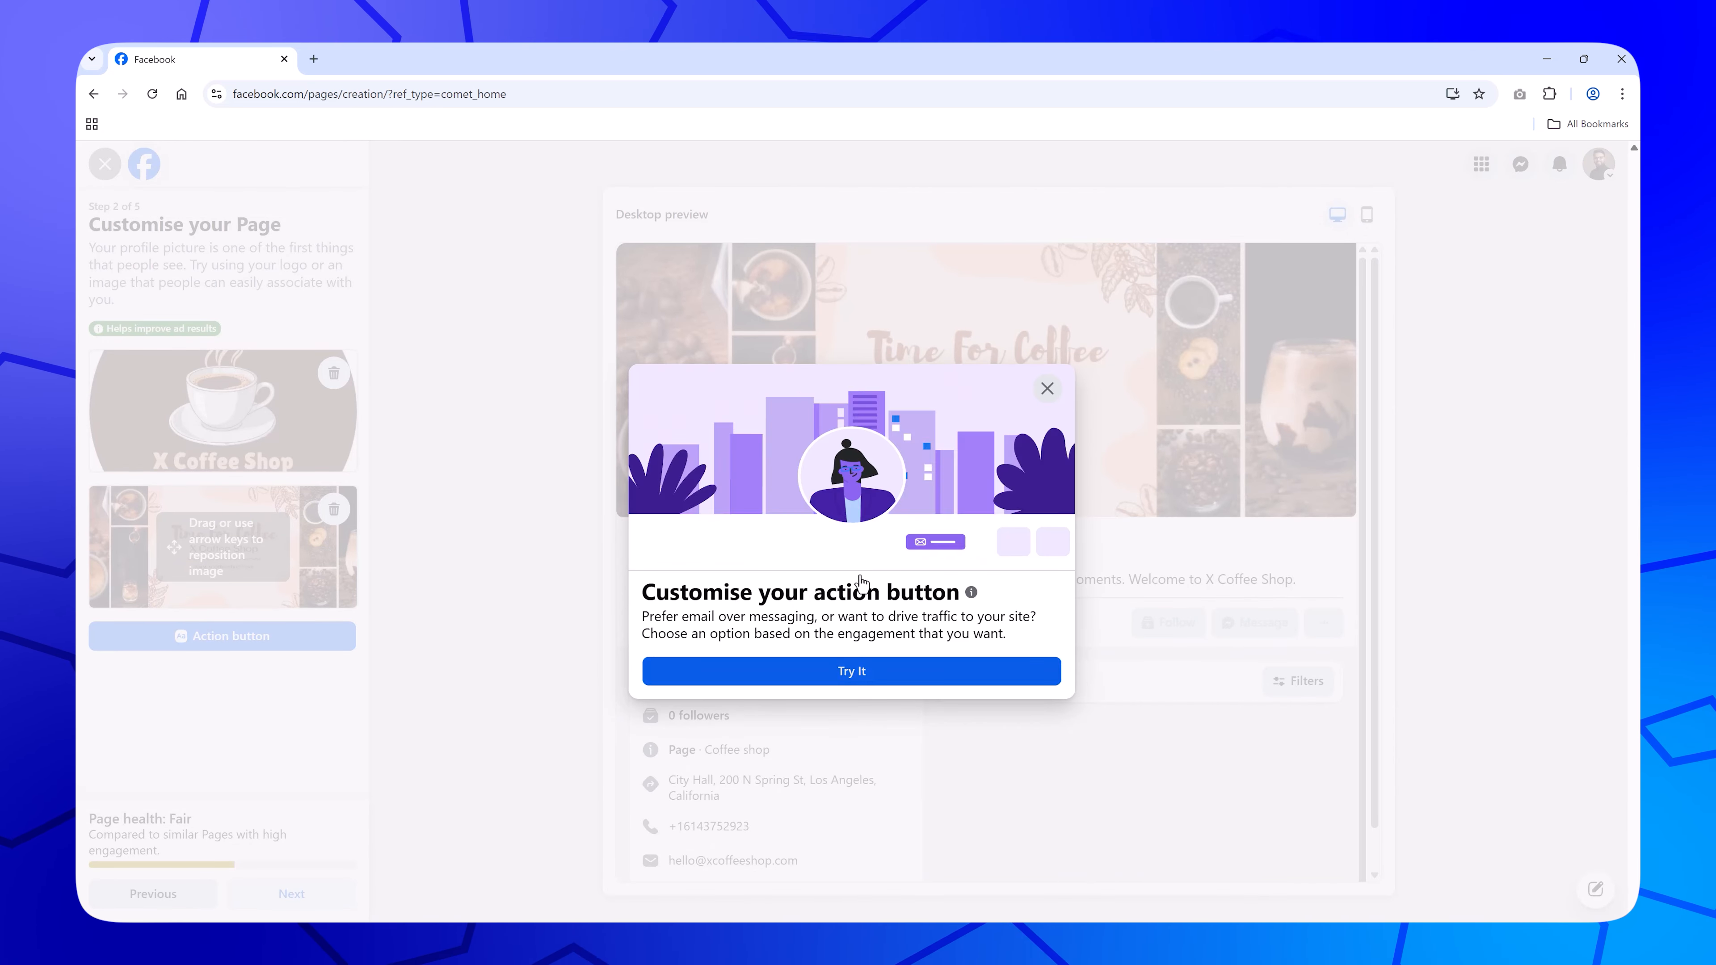
click(850, 674)
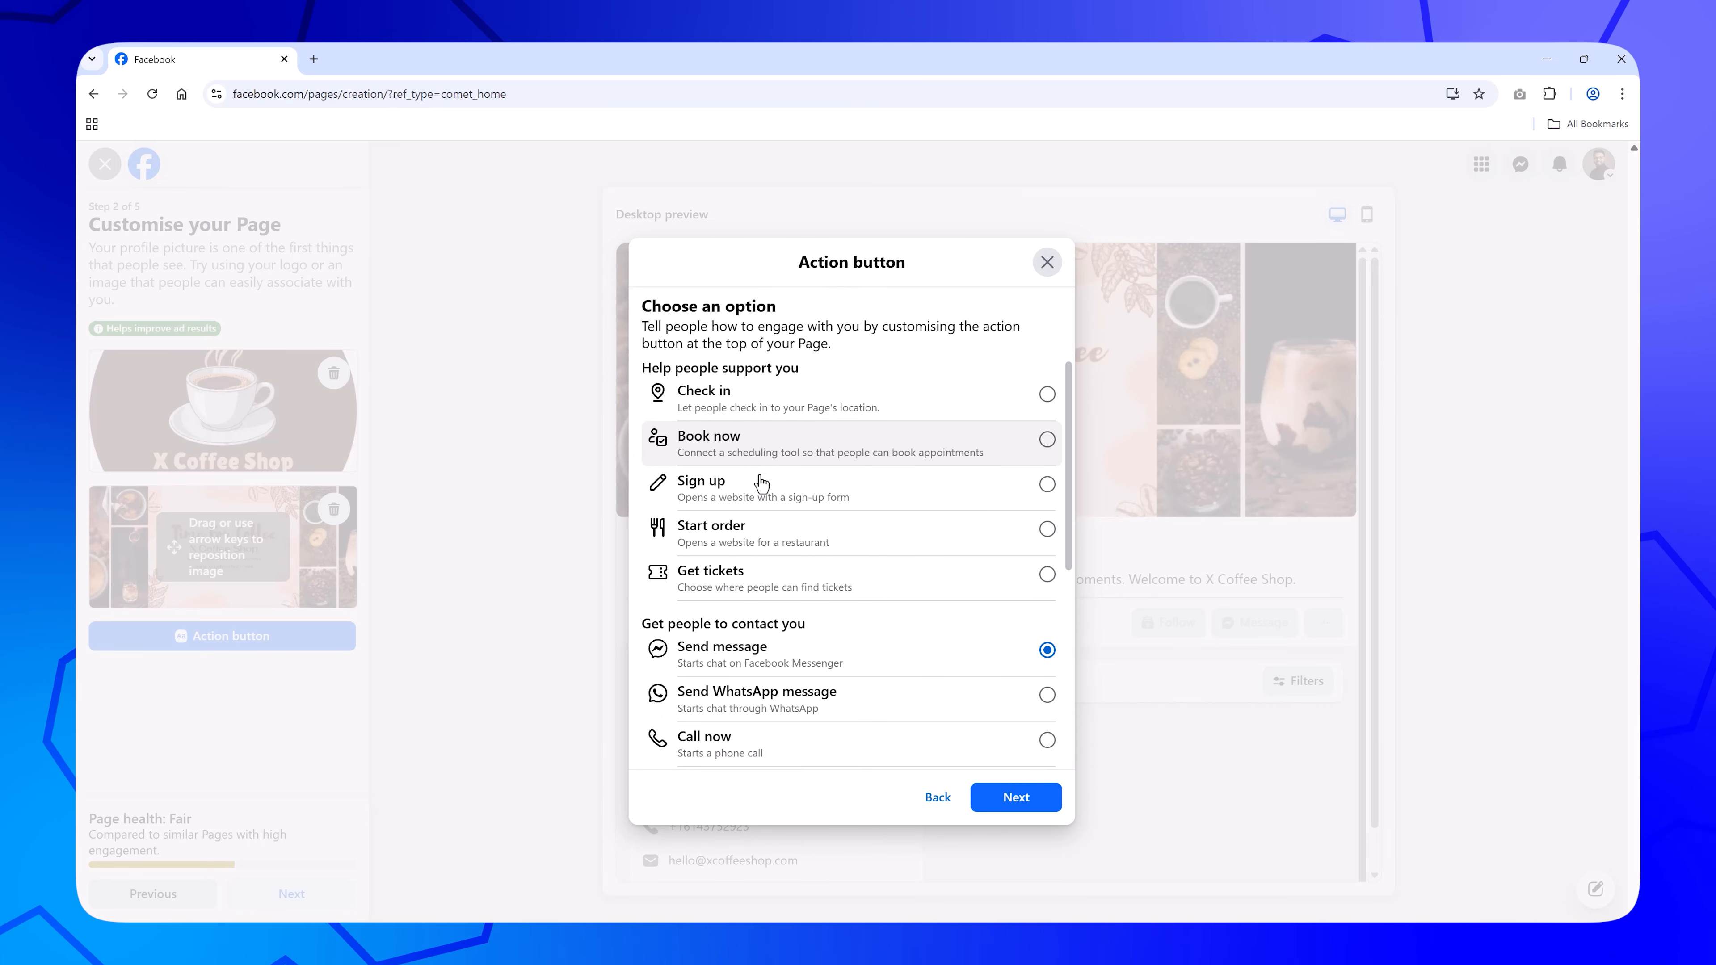
scroll(770, 493, down, 5)
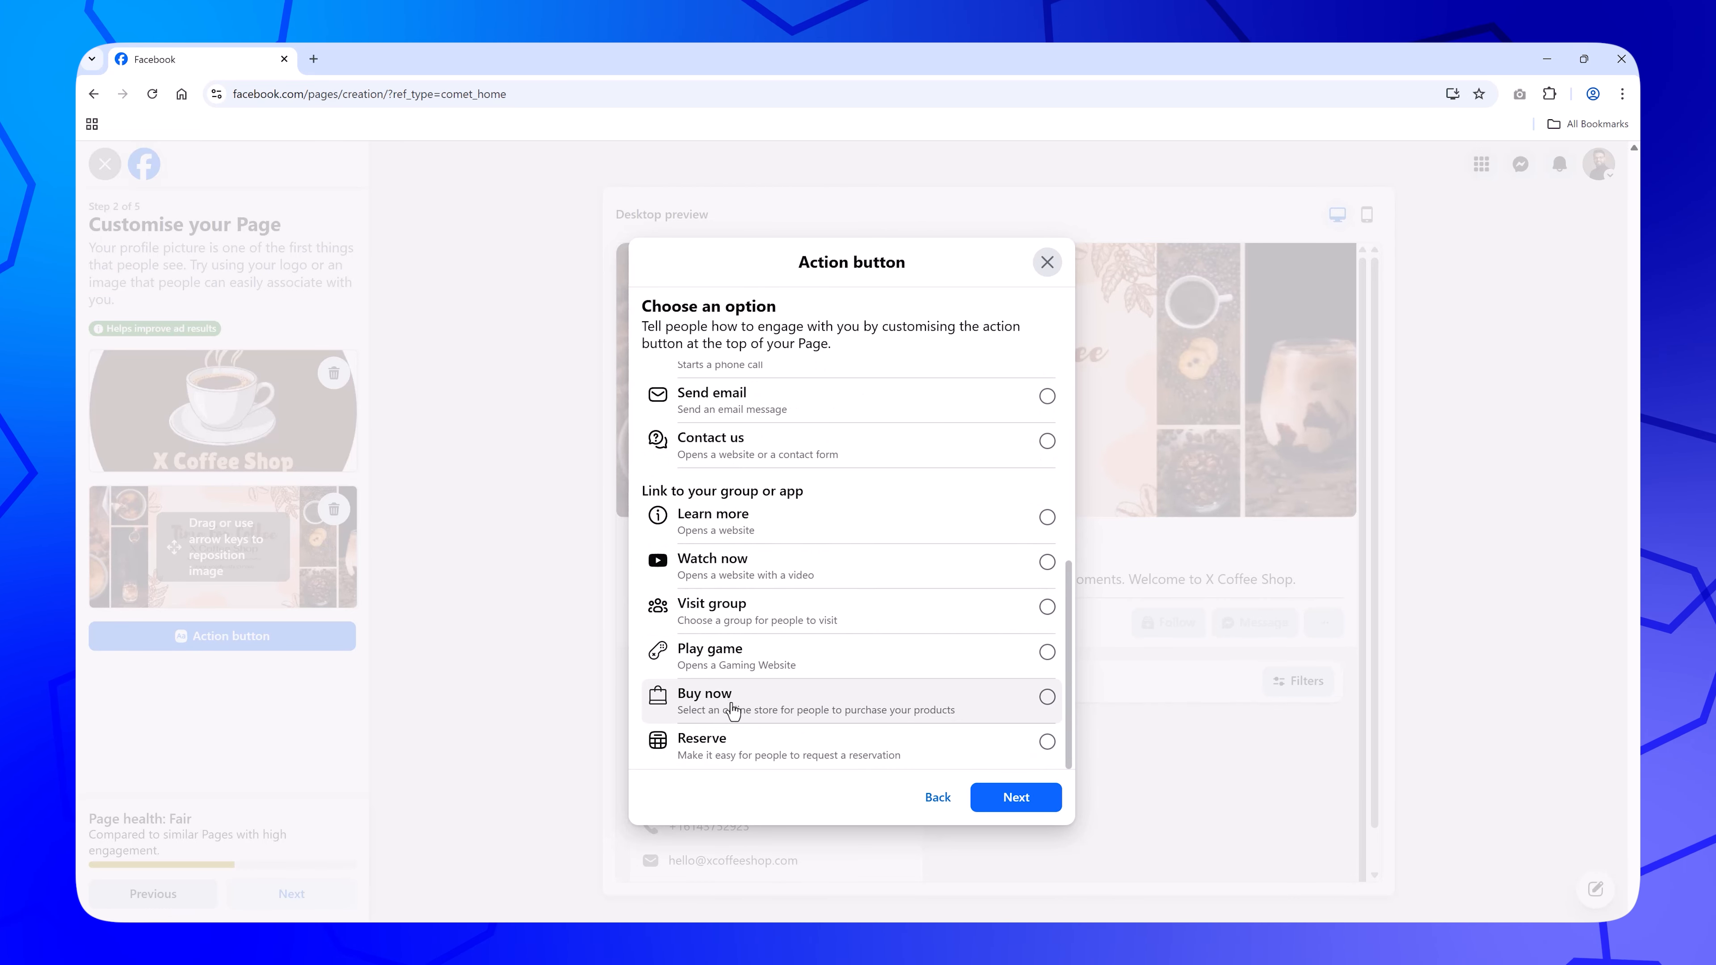
scroll(733, 709, up, 4)
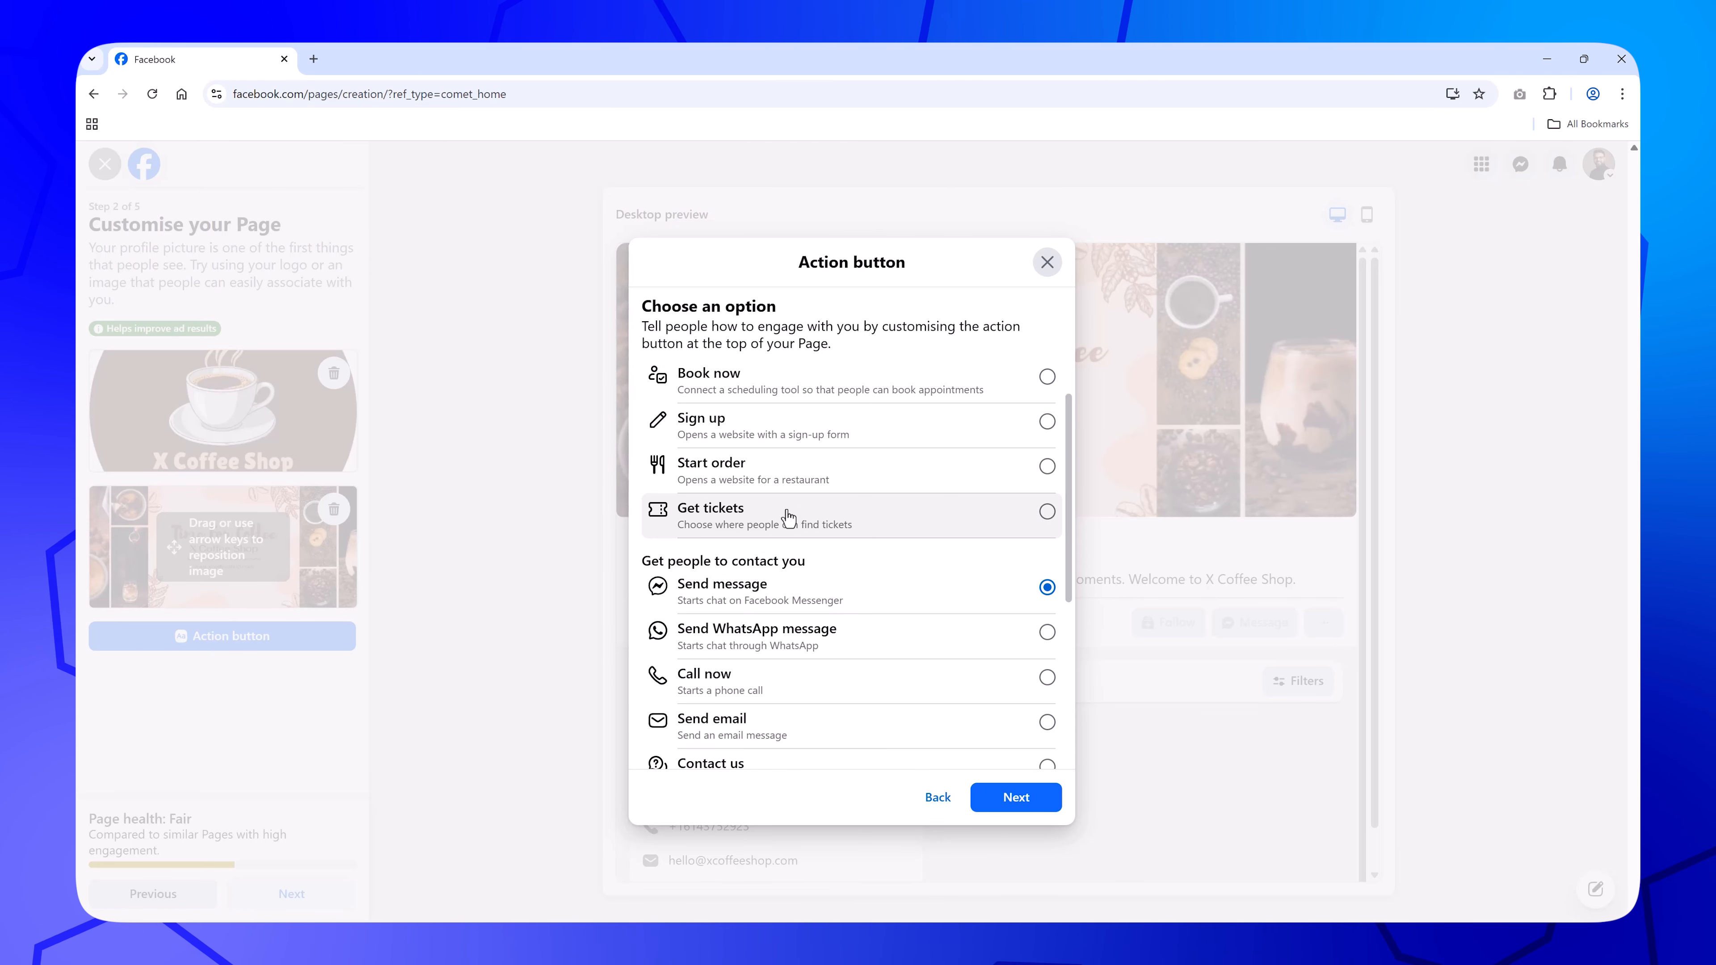
click(1047, 422)
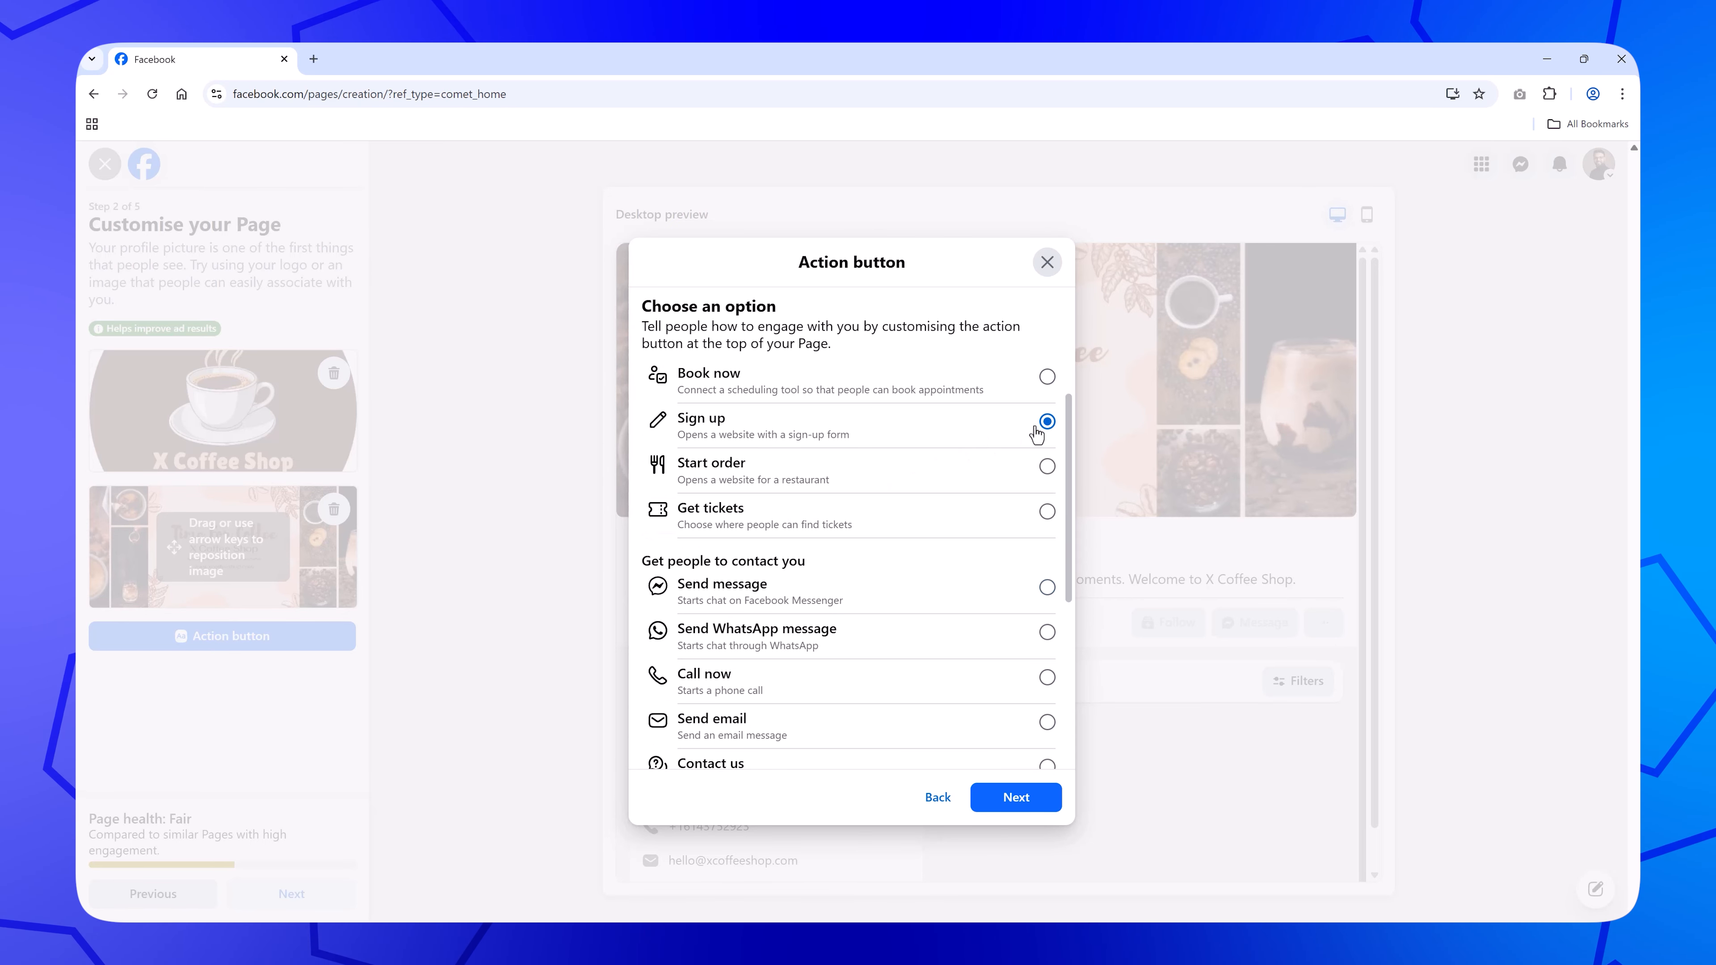
click(1014, 801)
text(www.xcoffeeshop.com)
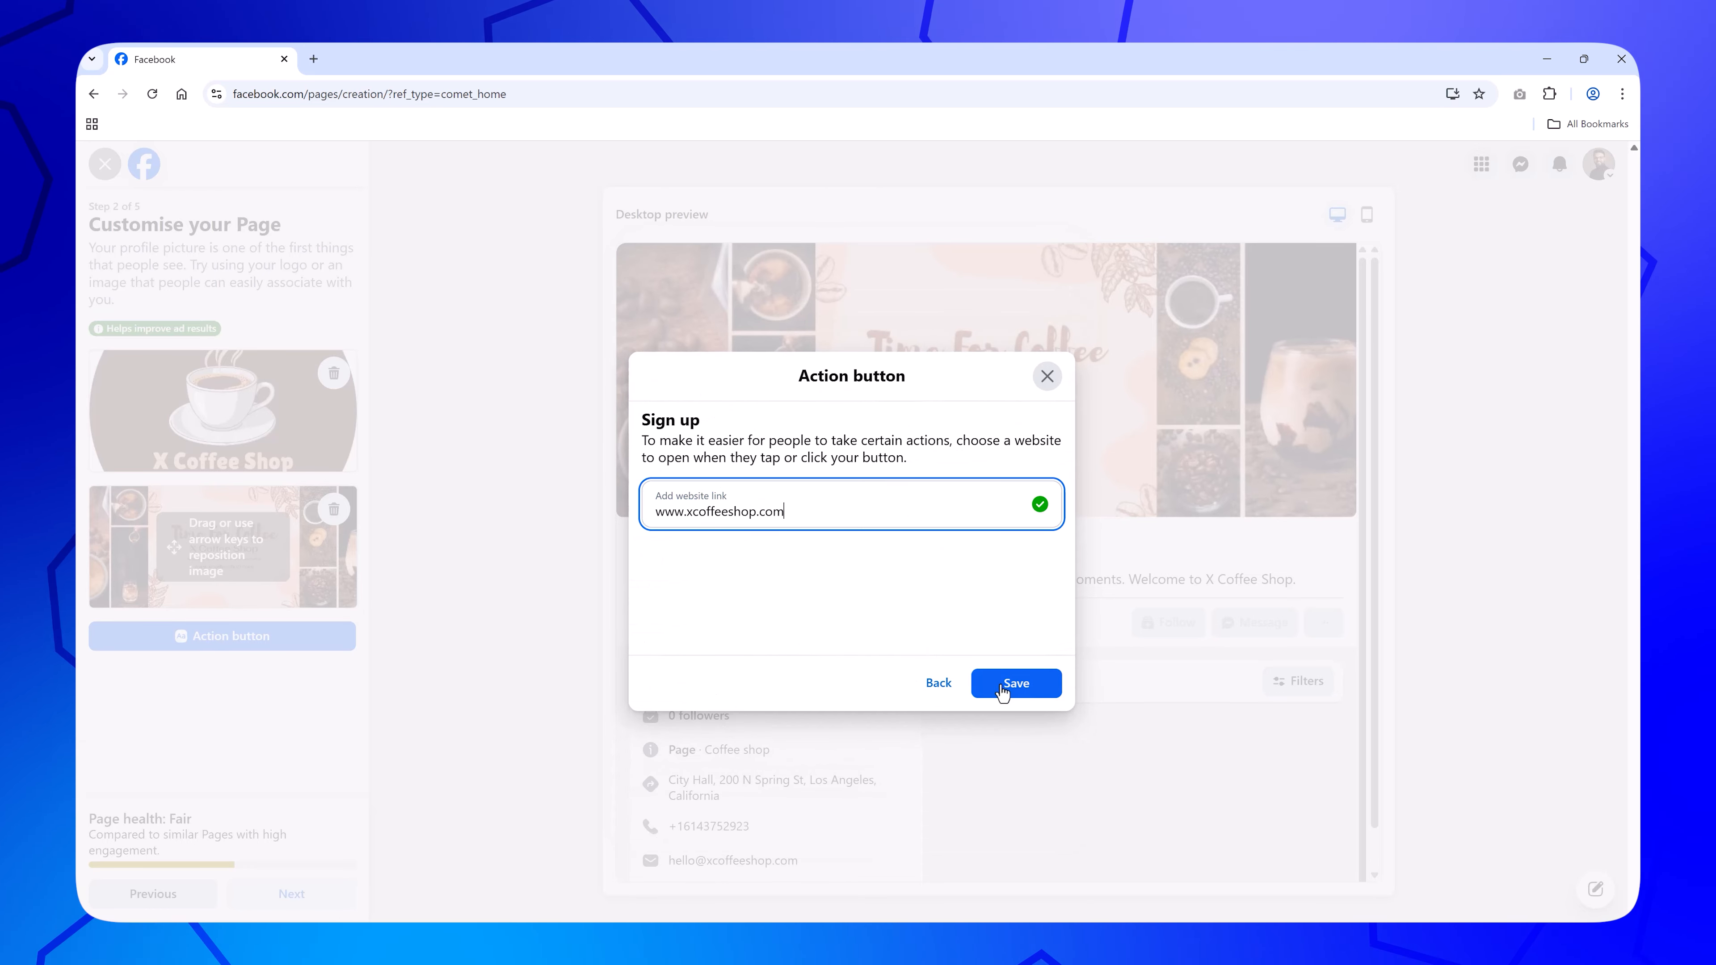
click(1002, 685)
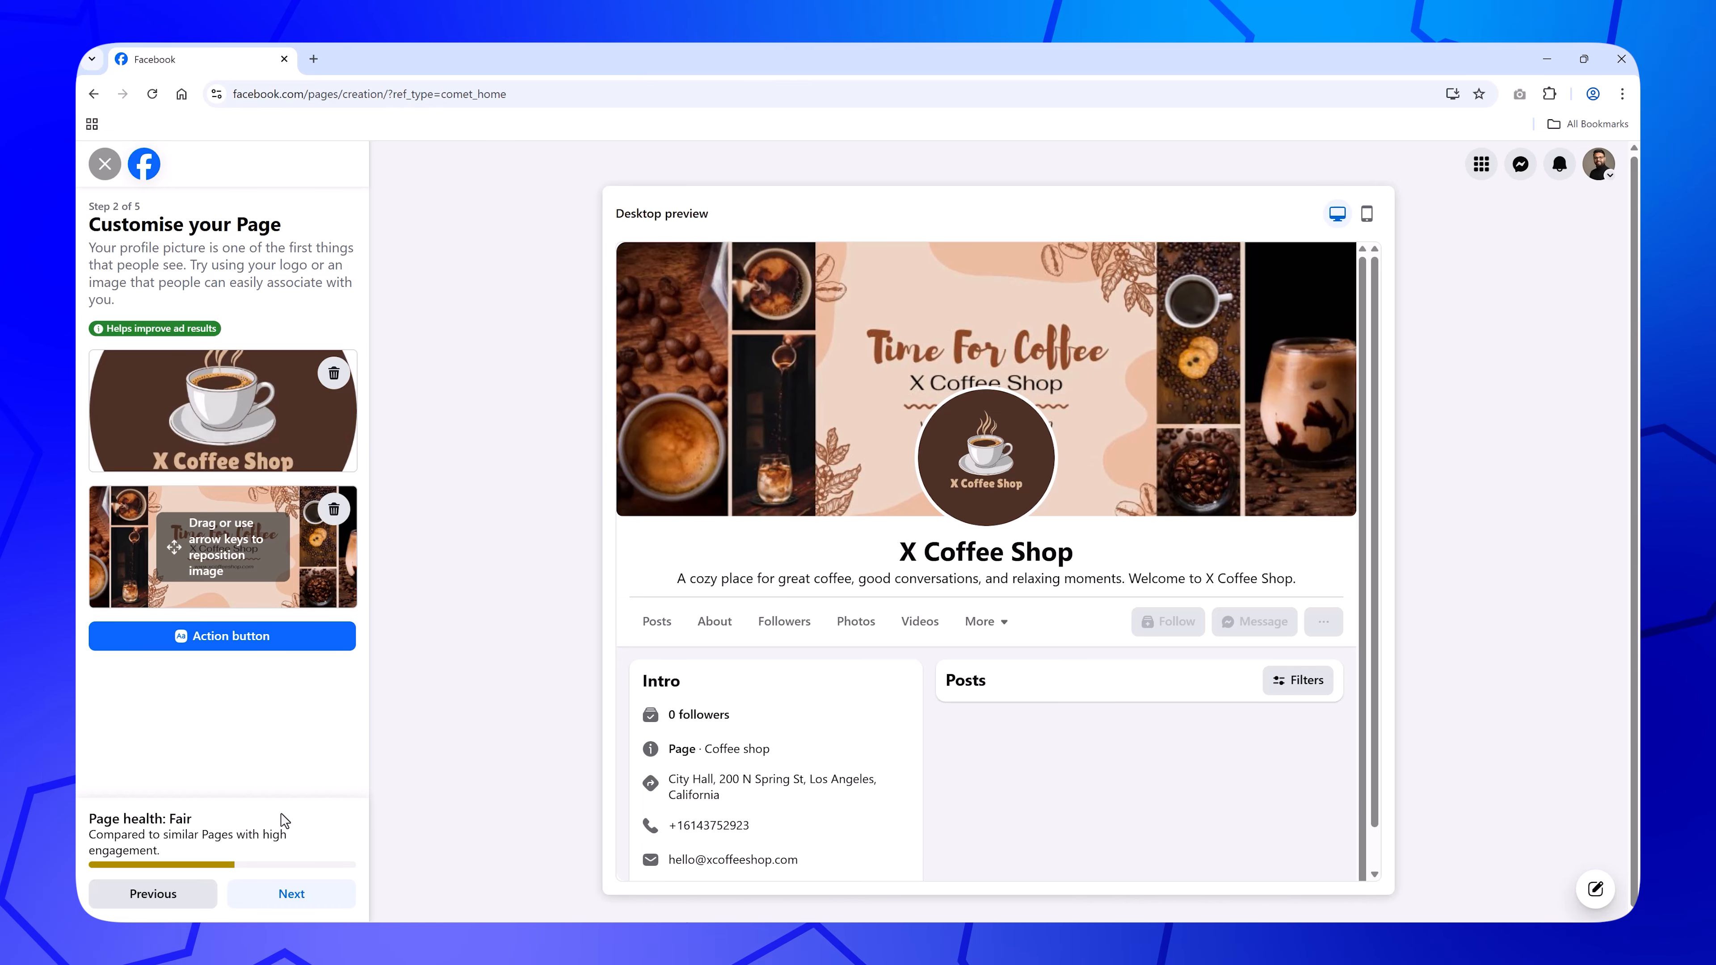
Step: Finish customising the Page and continue the setup without connecting WhatsApp or inviting friends
click(297, 890)
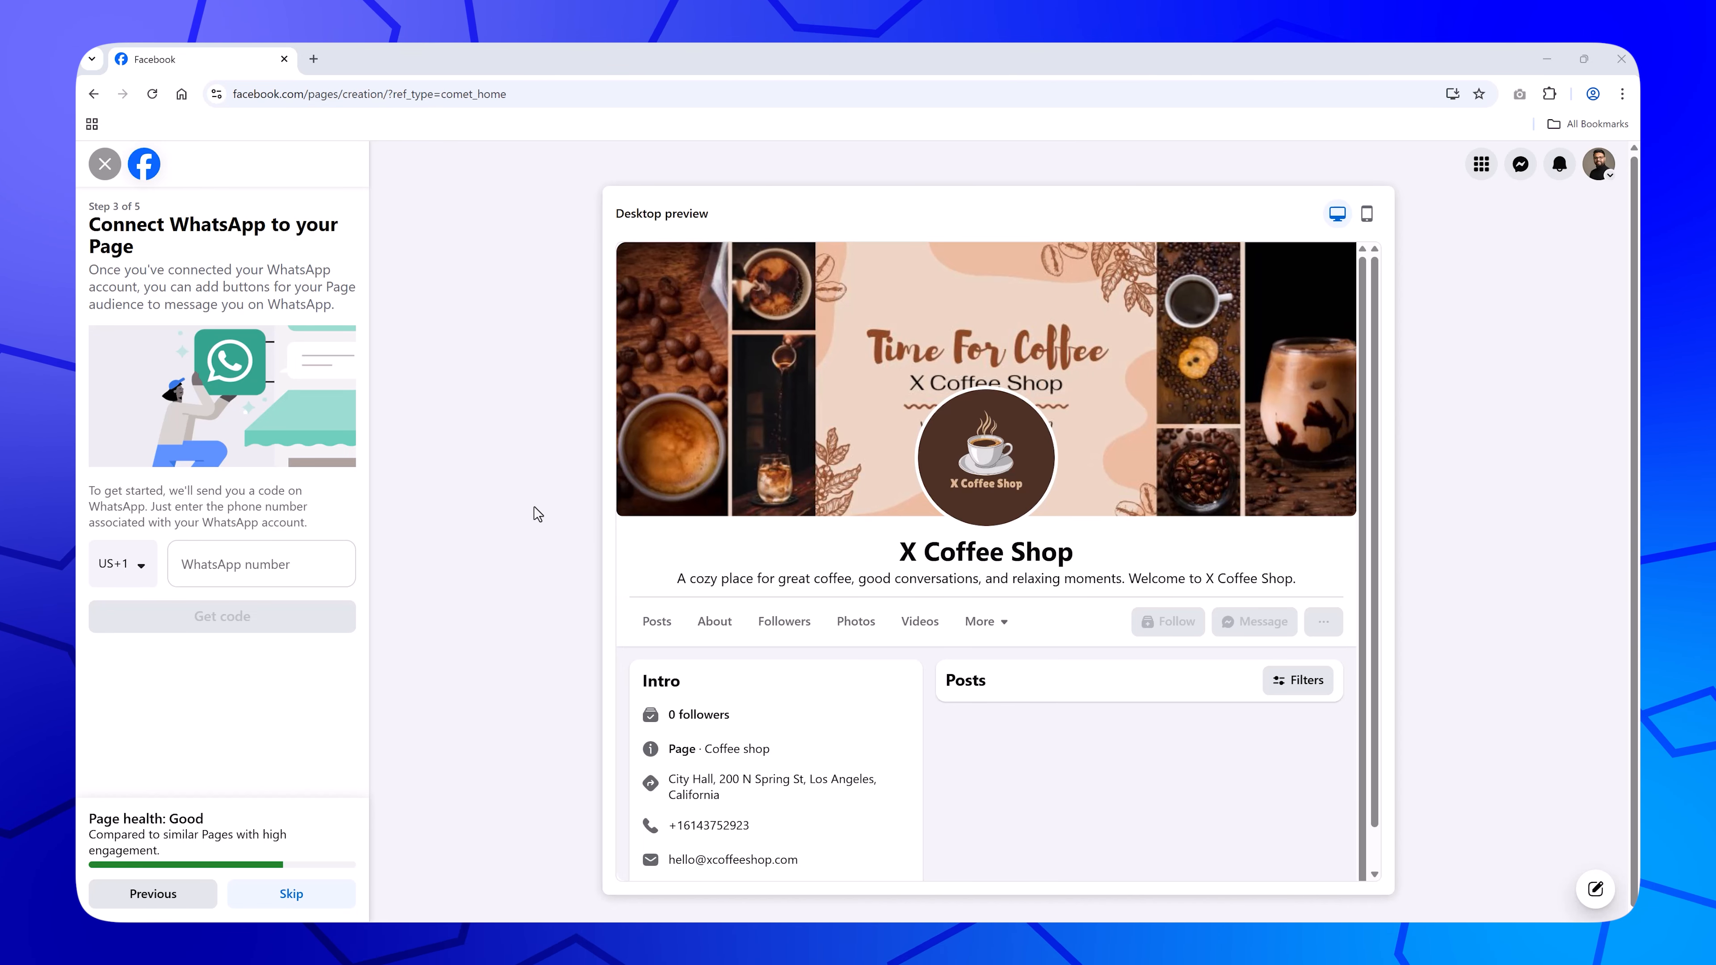
click(288, 906)
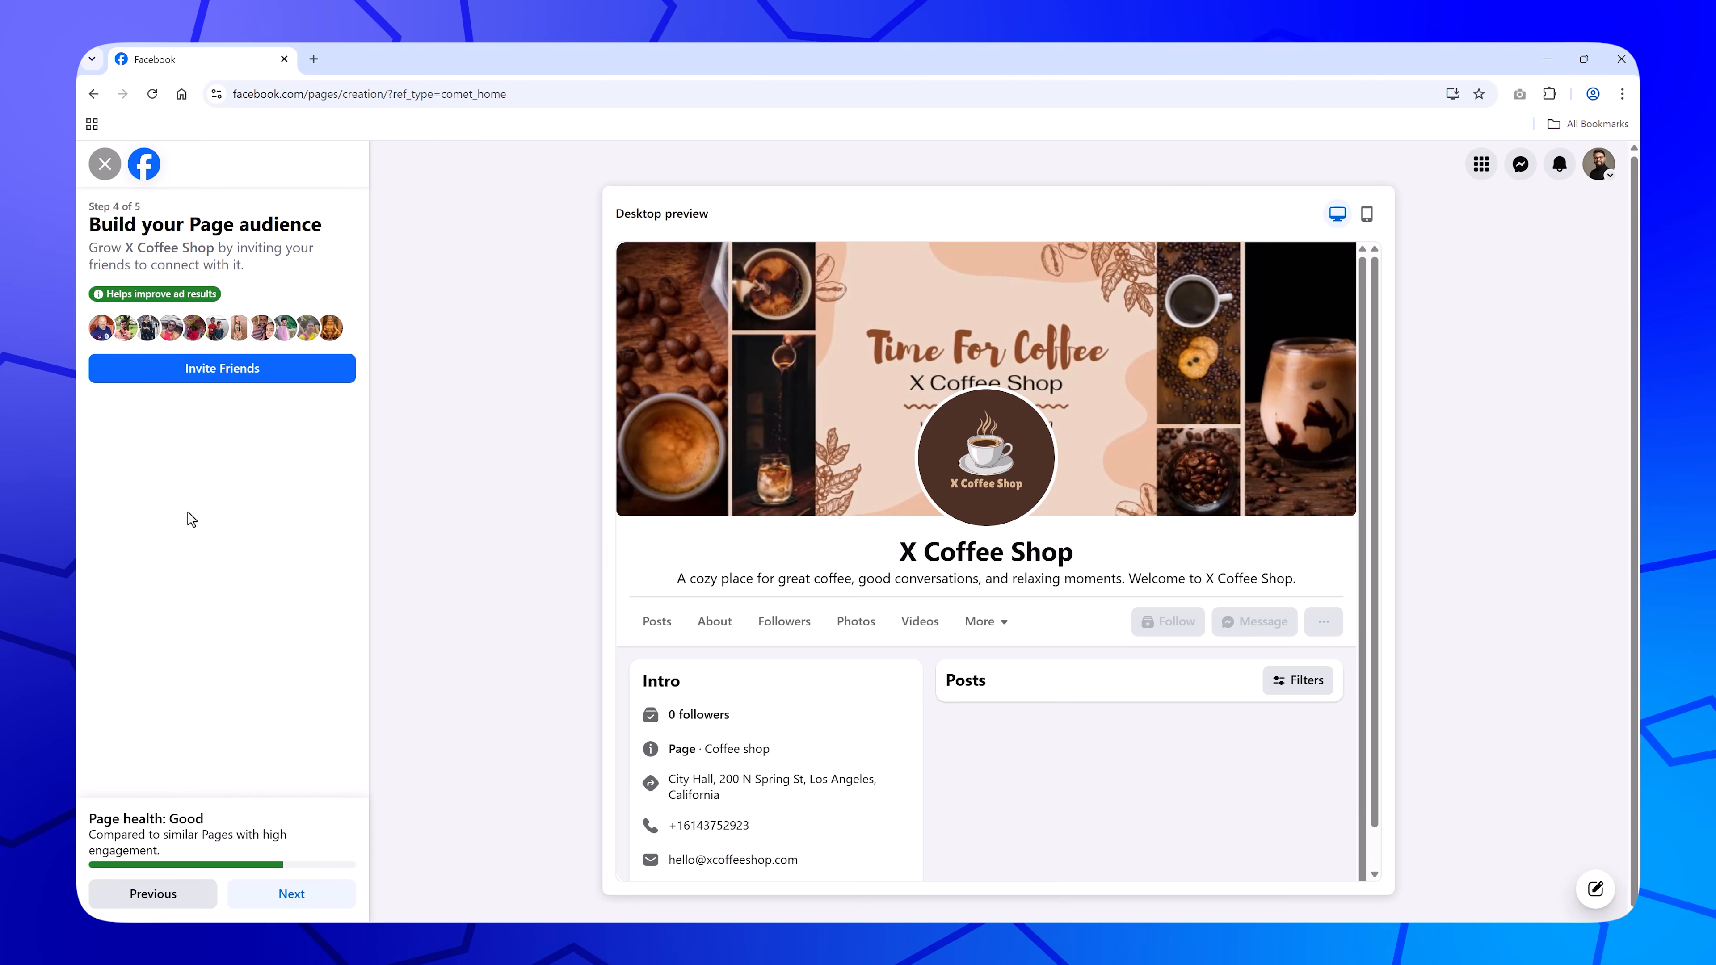
click(287, 896)
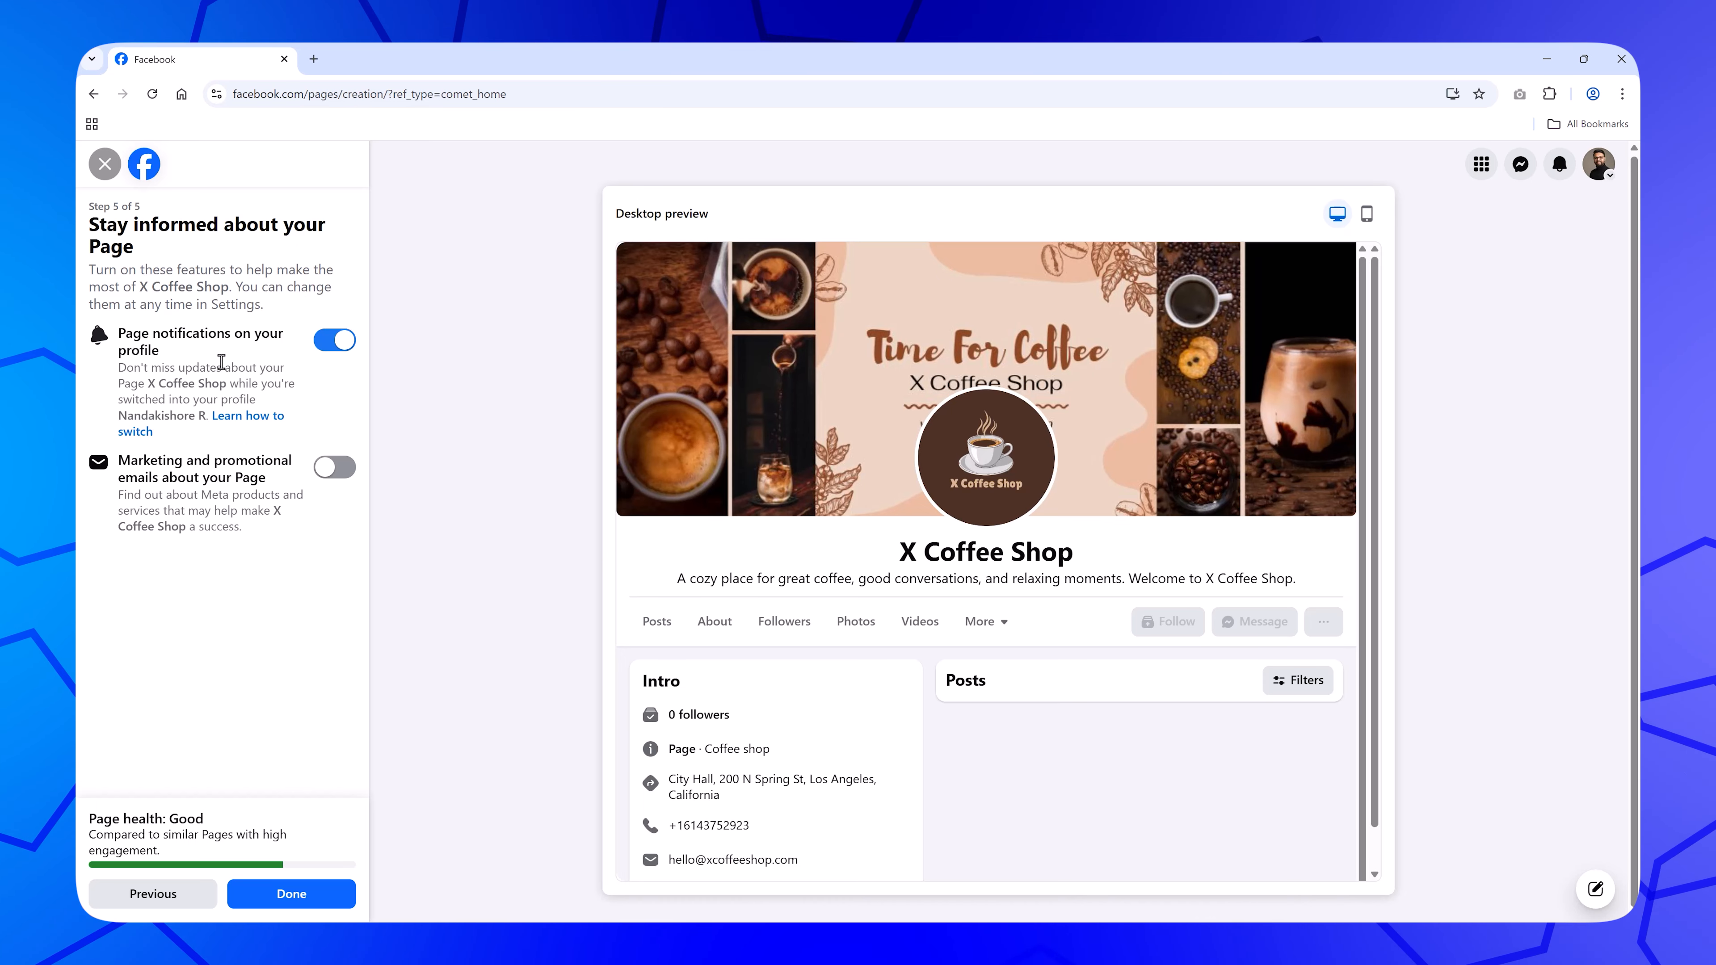
Step: Turn off Page notifications on the profile and complete the Page setup
click(346, 349)
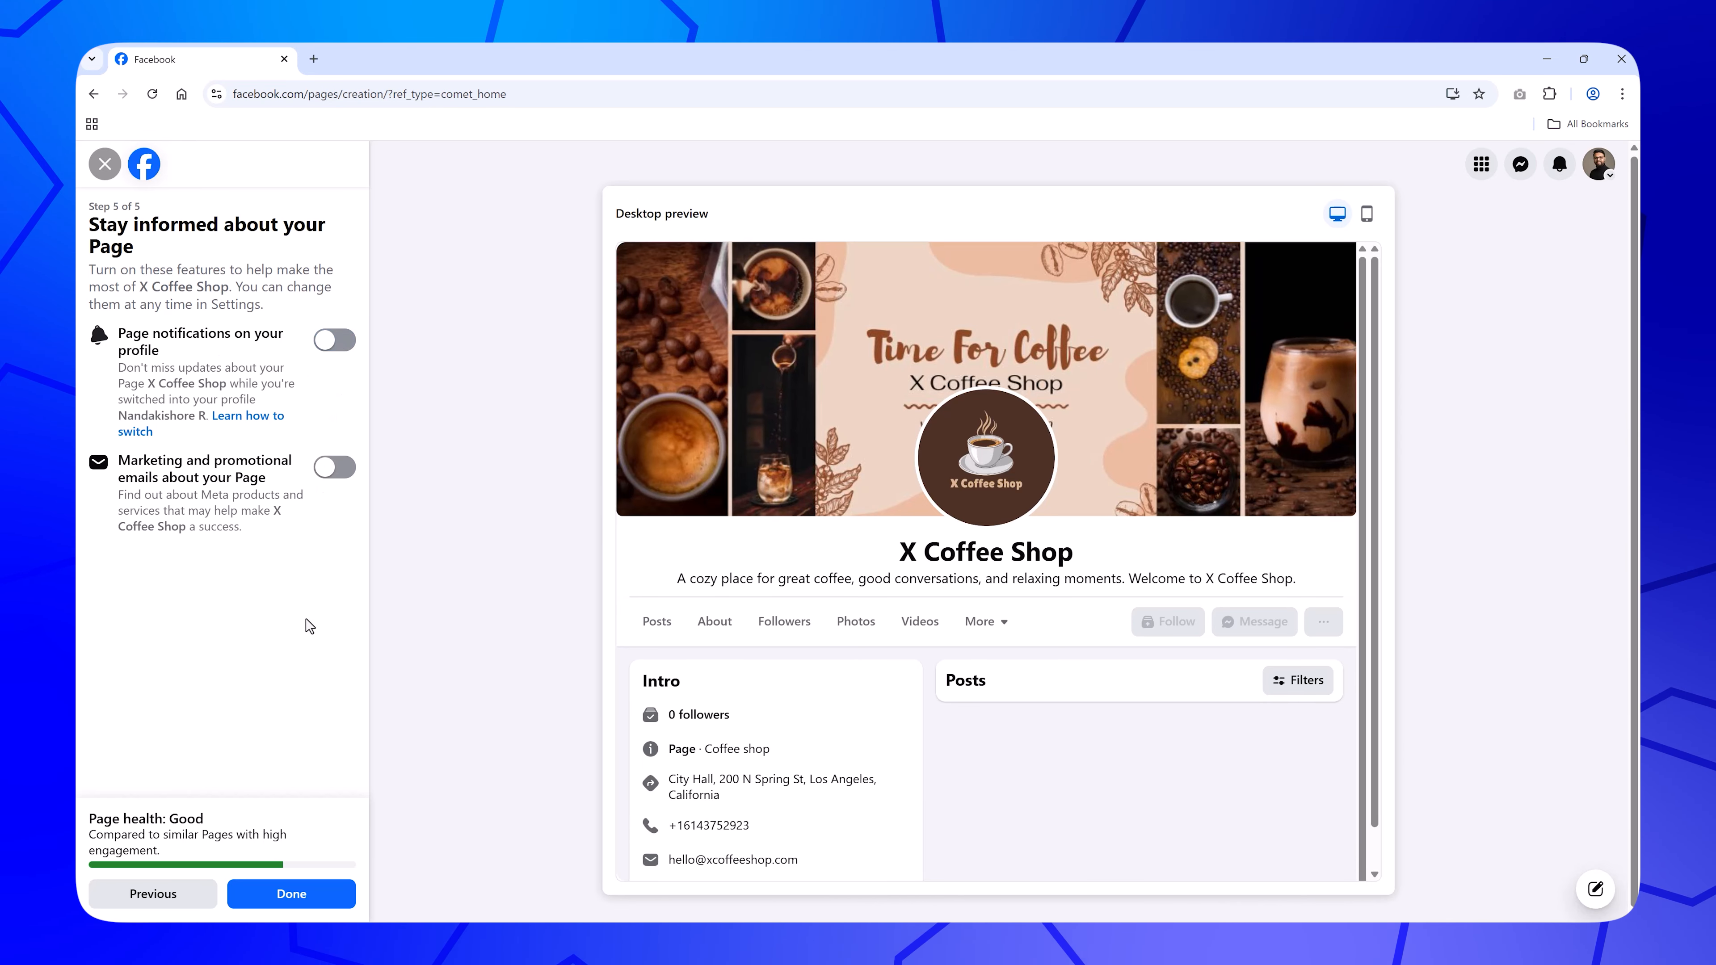
click(304, 892)
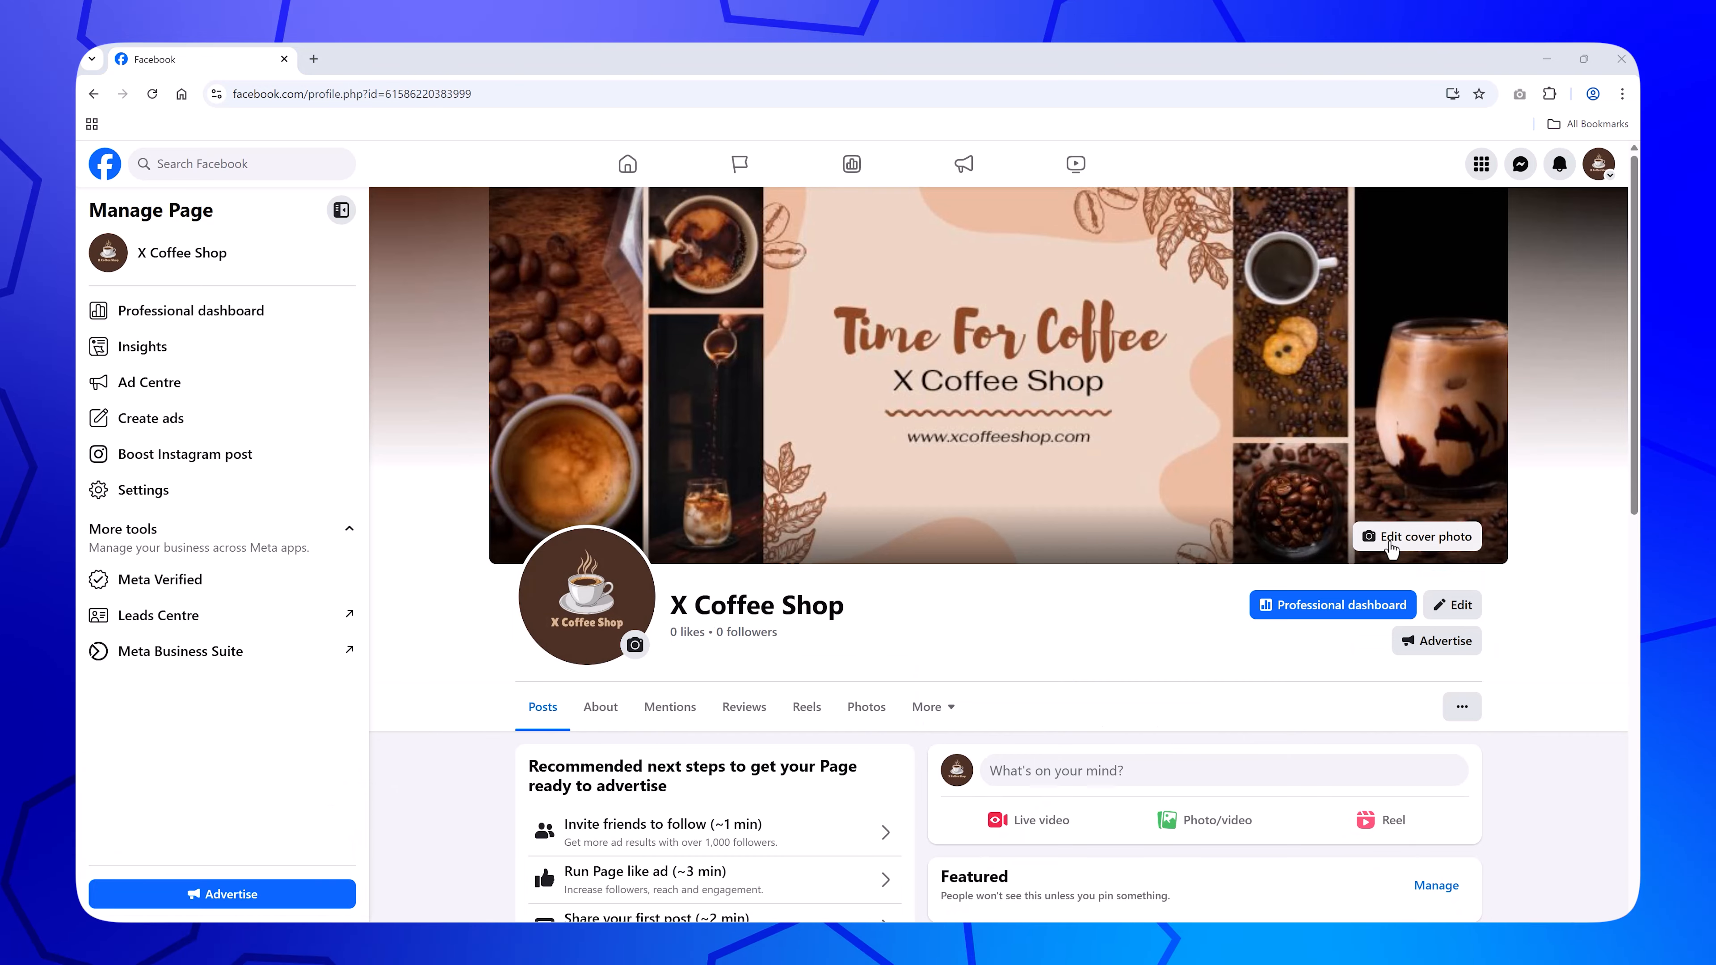
Step: Review the editable sections of the X Coffee Shop Page and open its About info for editing
click(1452, 604)
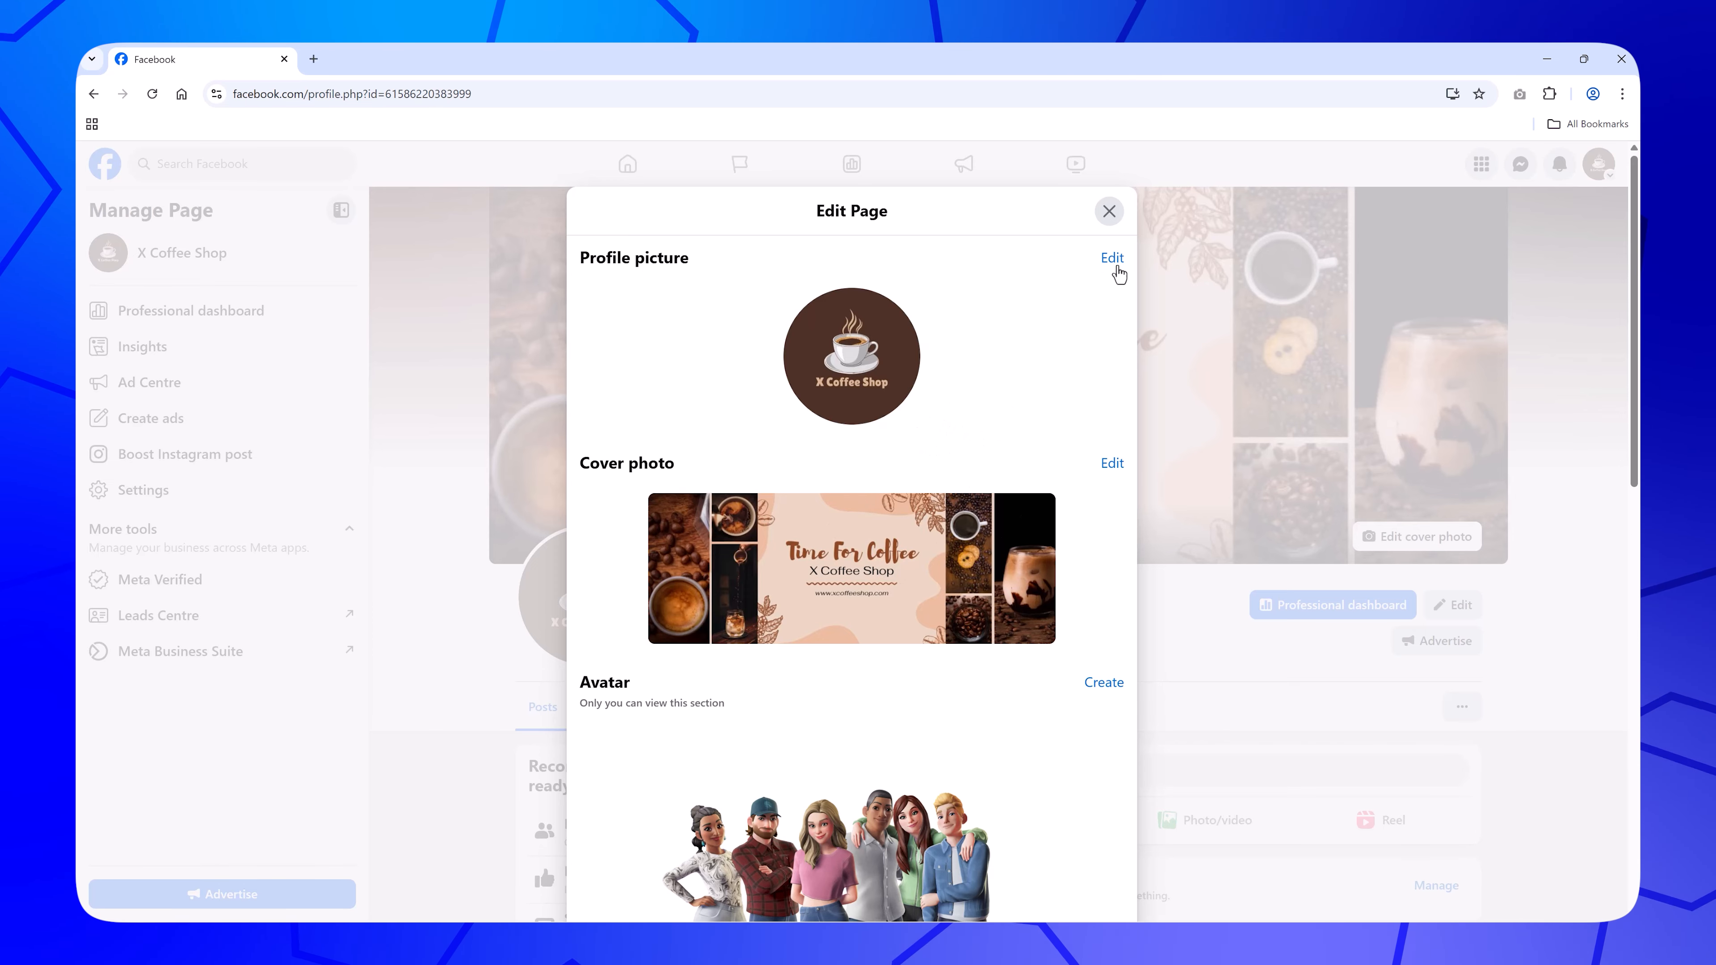
scroll(1107, 453, down, 5)
scroll(1105, 460, down, 5)
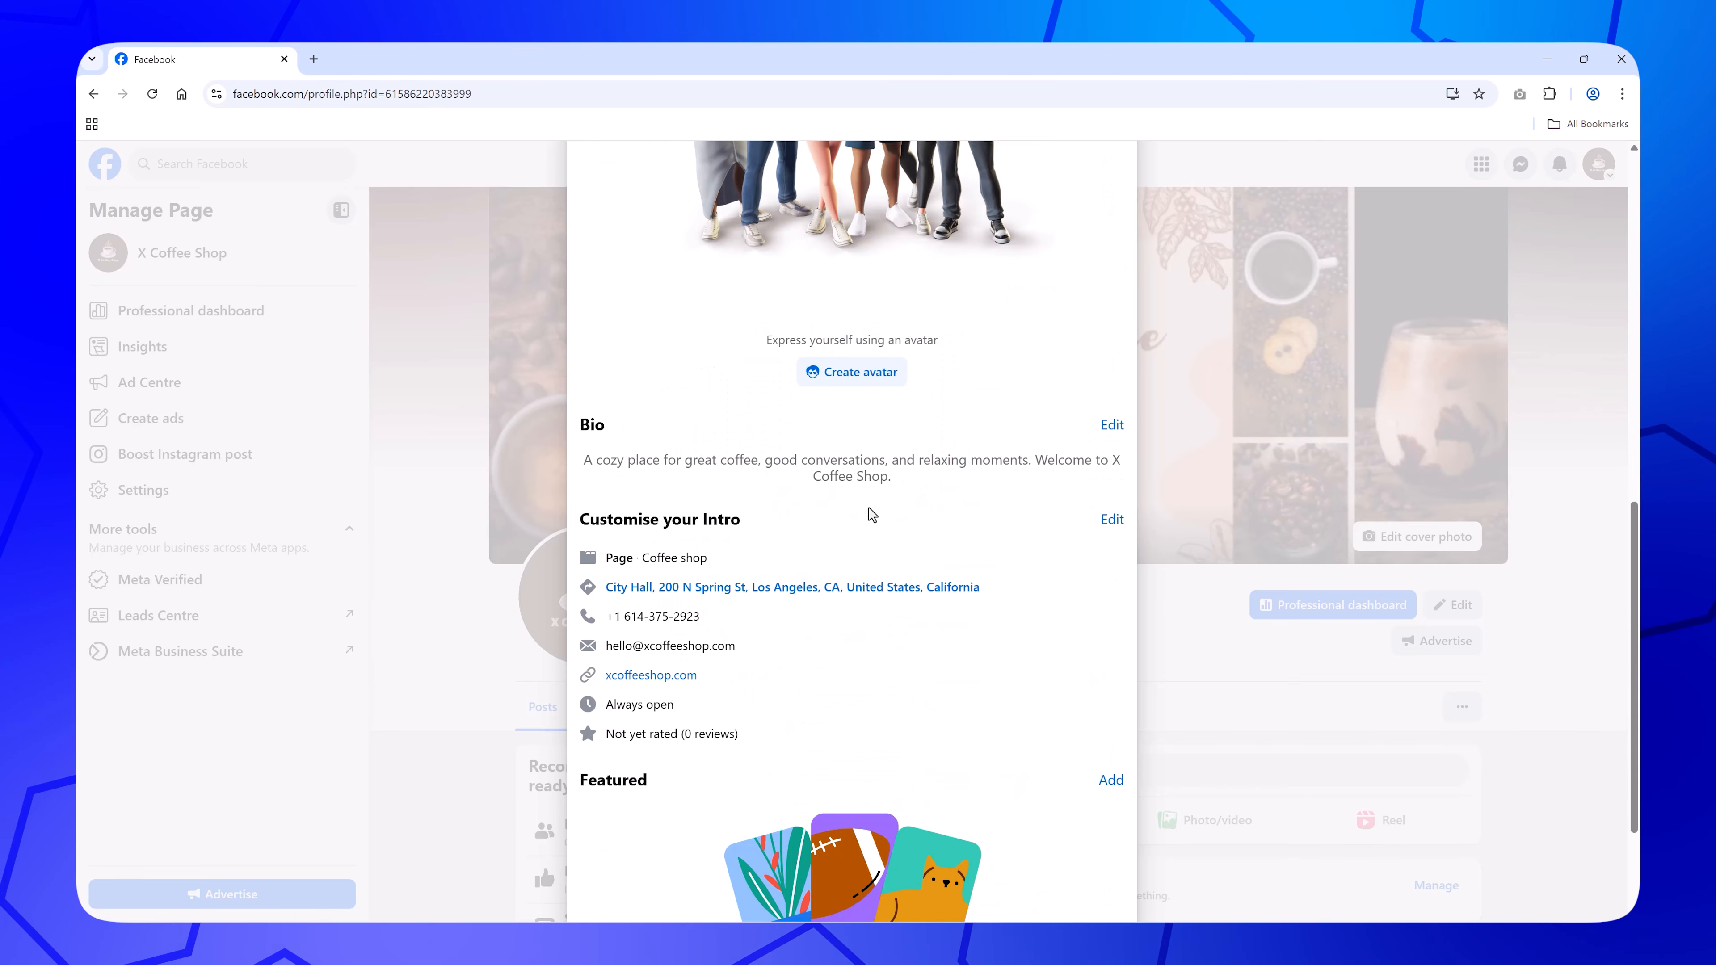
scroll(783, 457, down, 1)
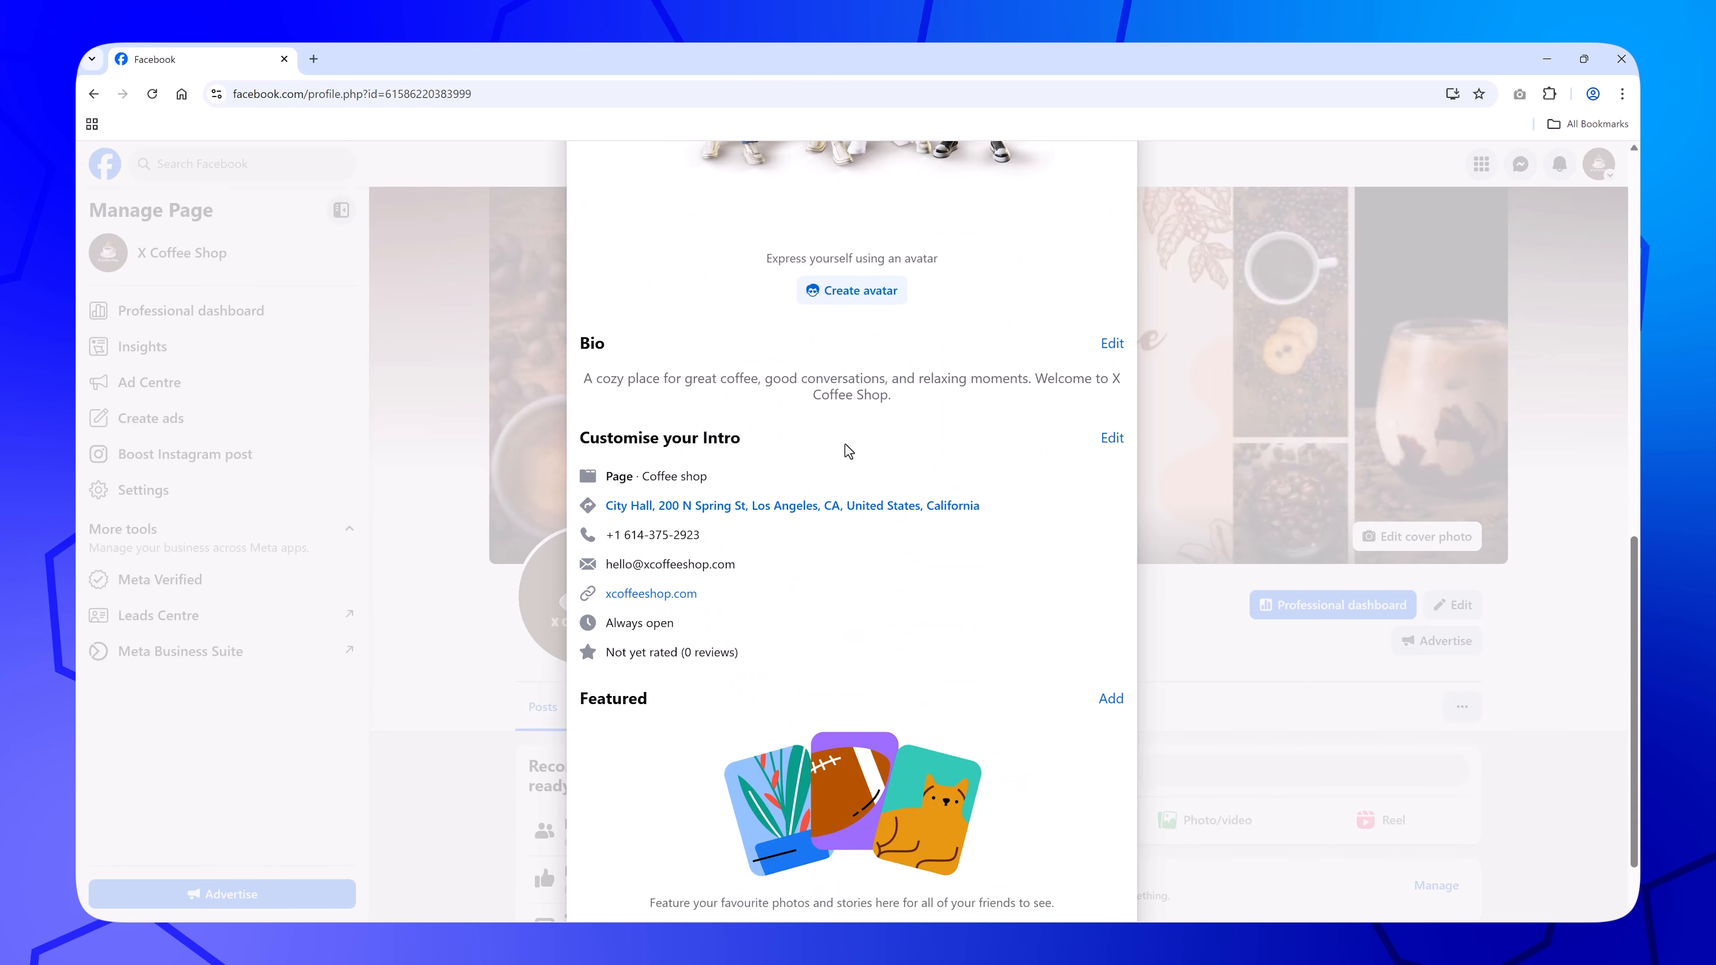
scroll(852, 683, down, 1)
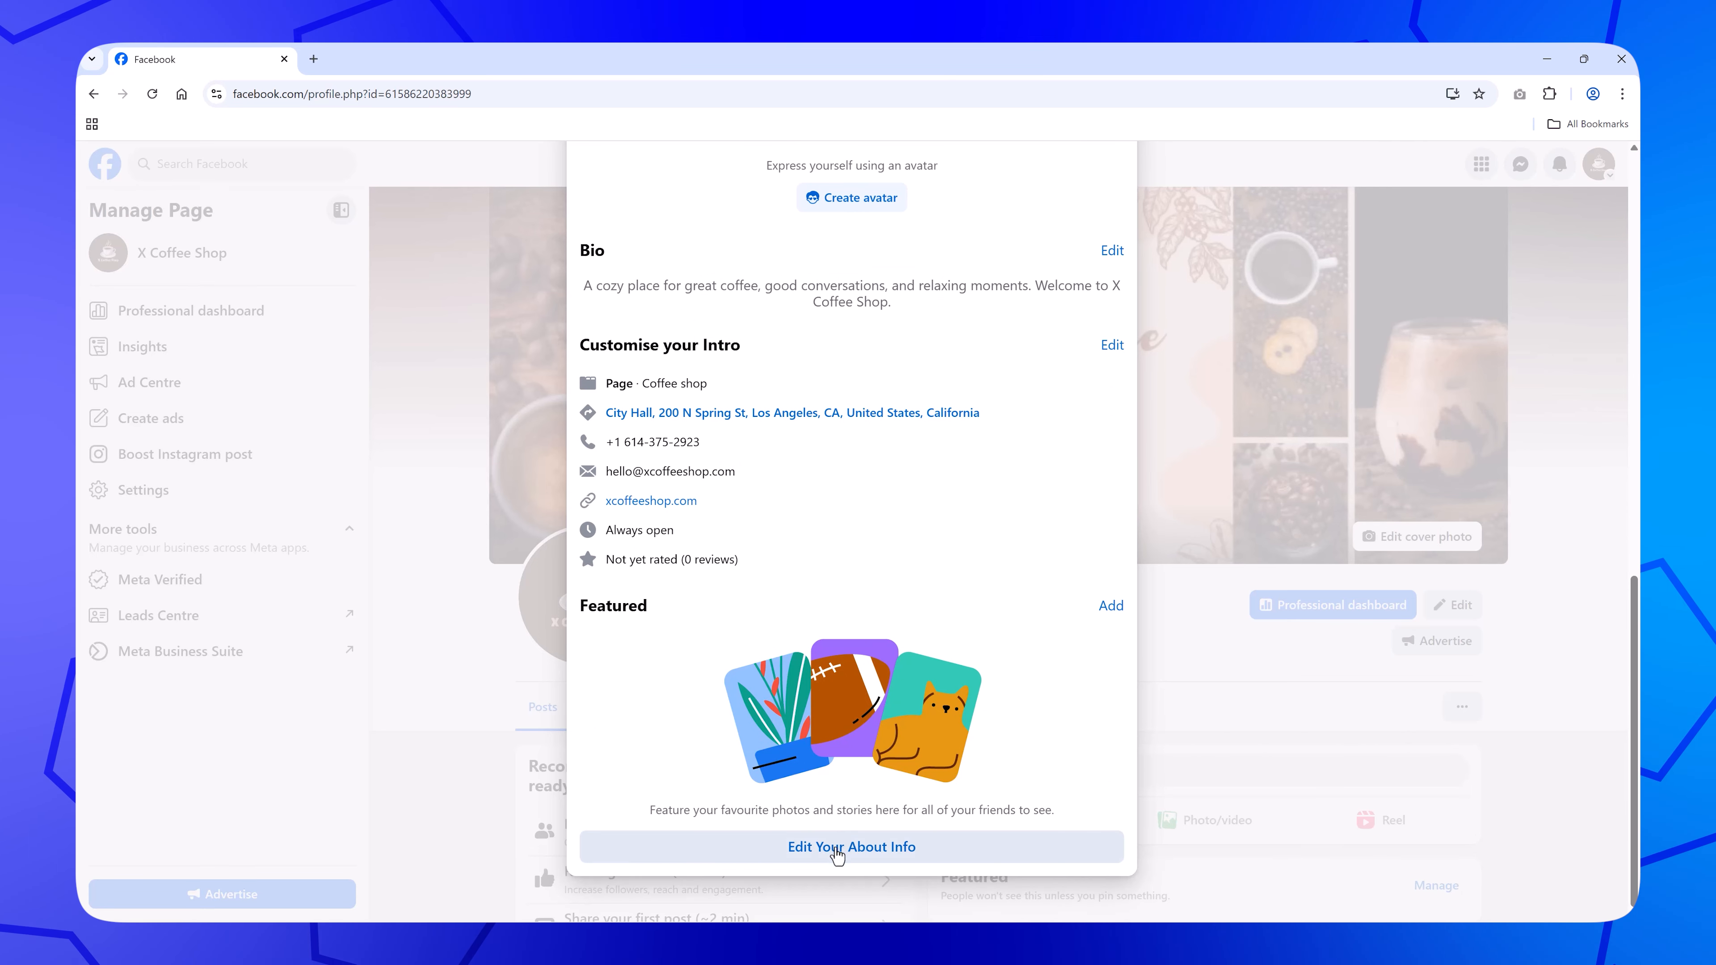
click(837, 856)
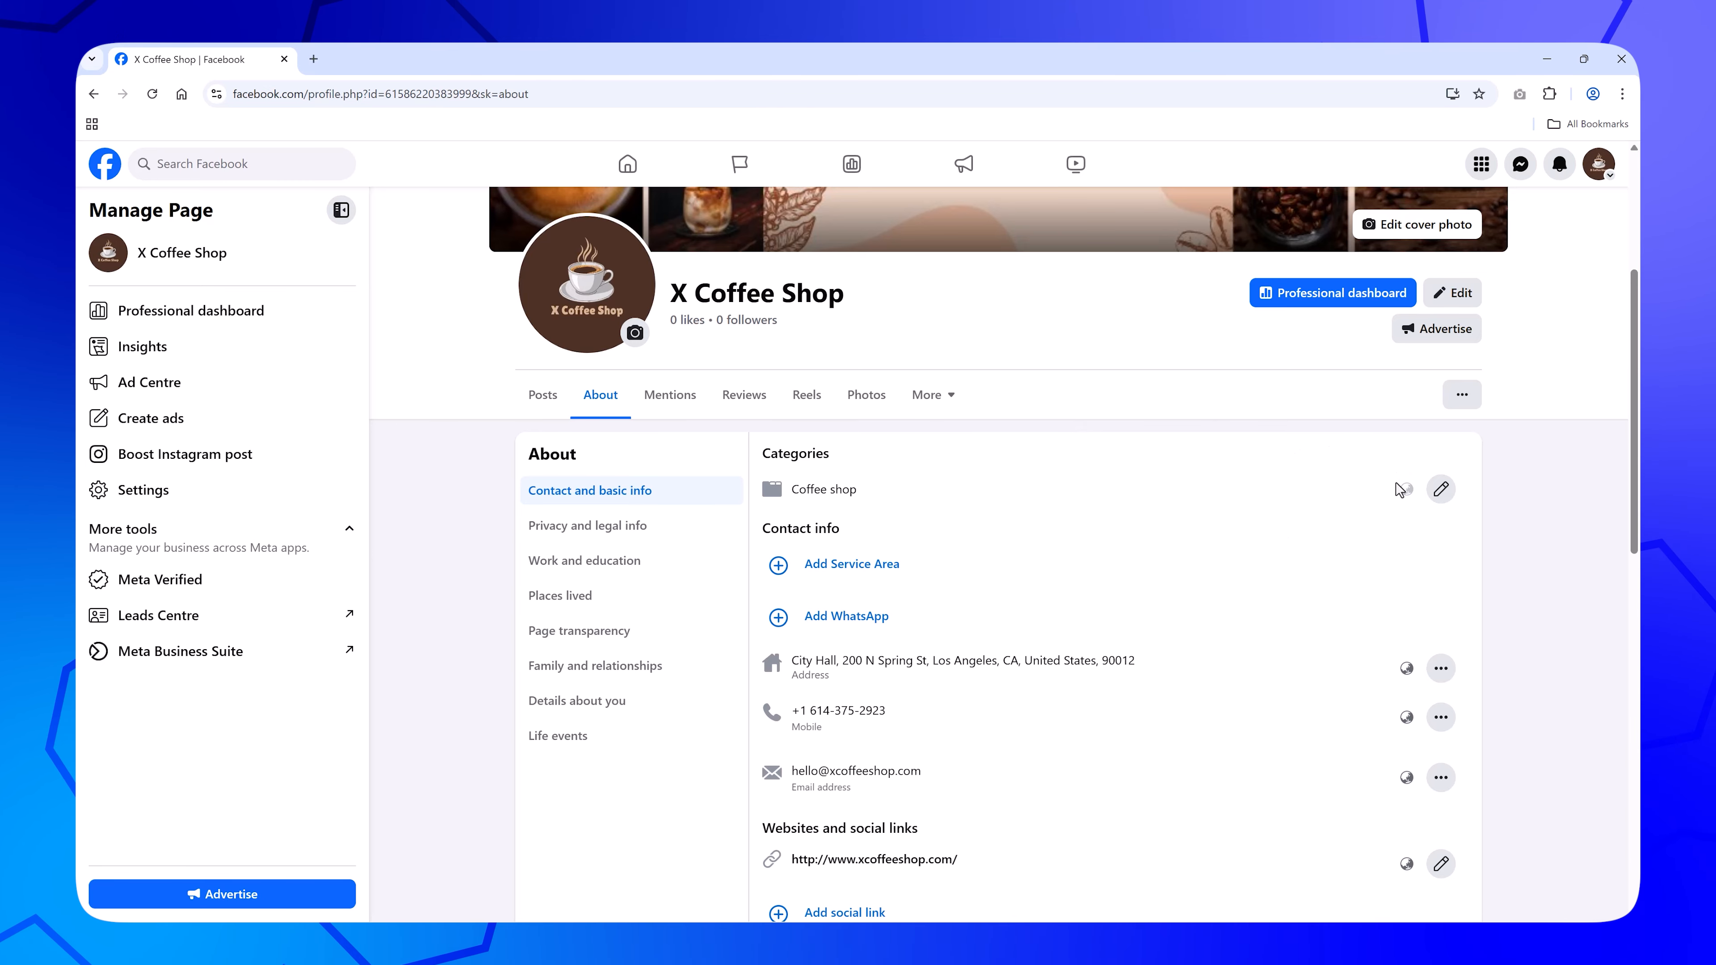
Step: Examine the contact, website and basic info fields, including the platforms offered for a social link, without adding anything
scroll(875, 534, down, 3)
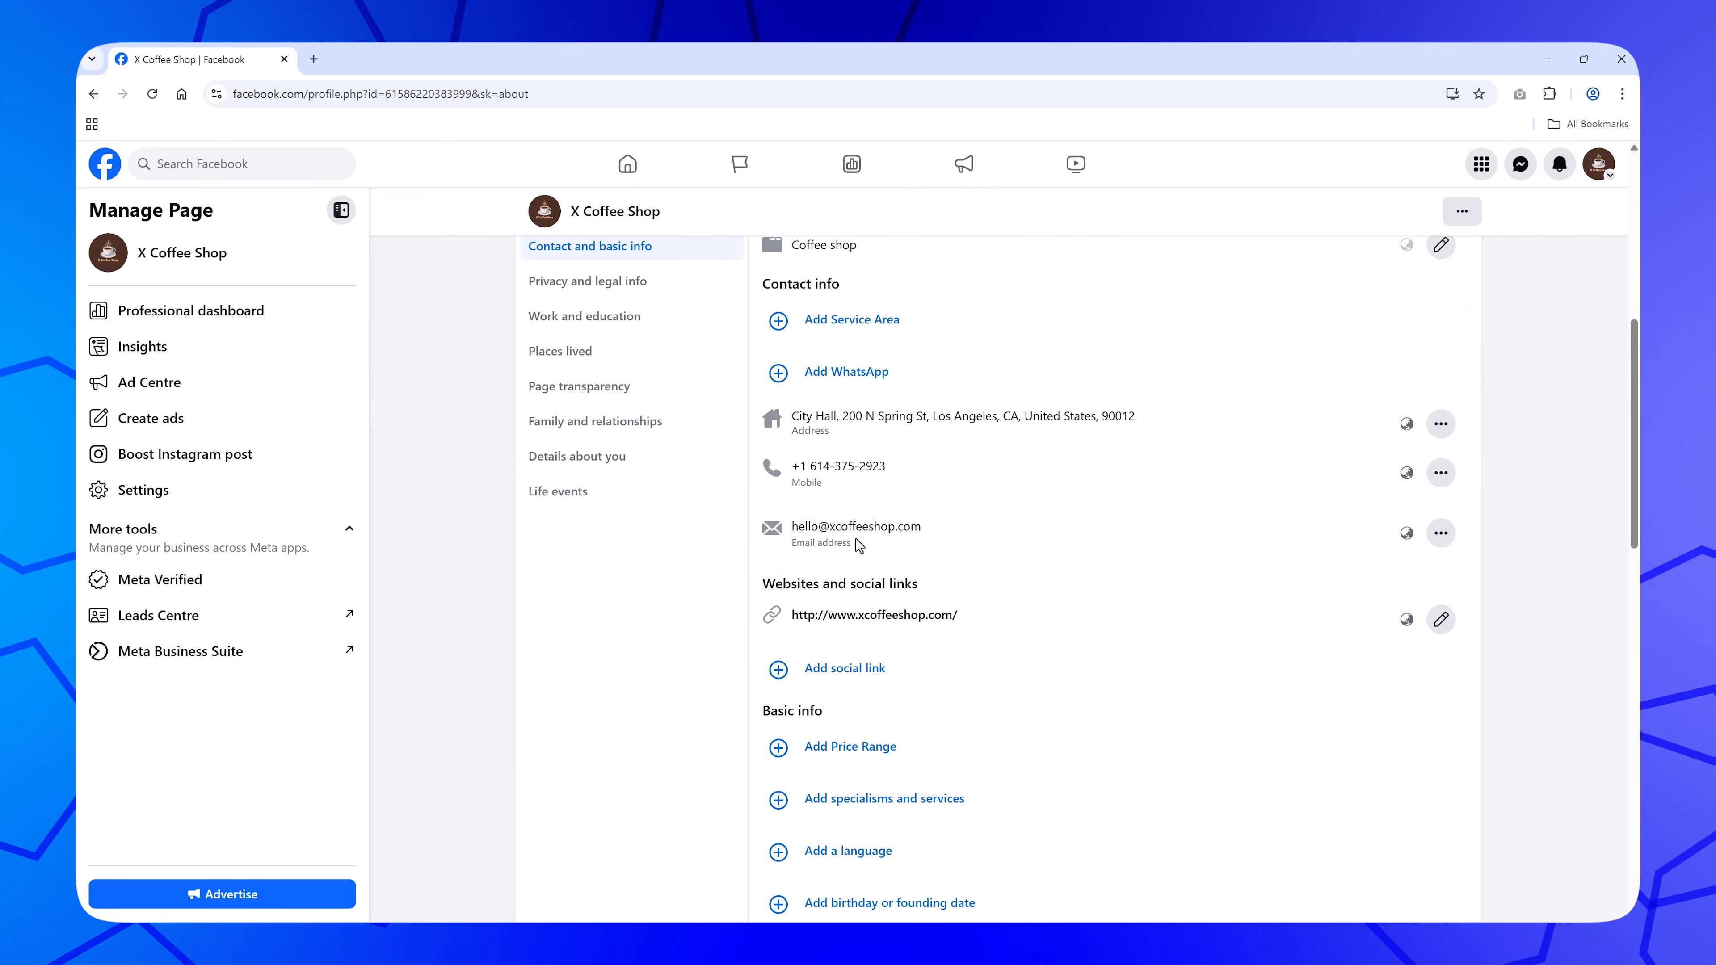
scroll(858, 565, down, 1)
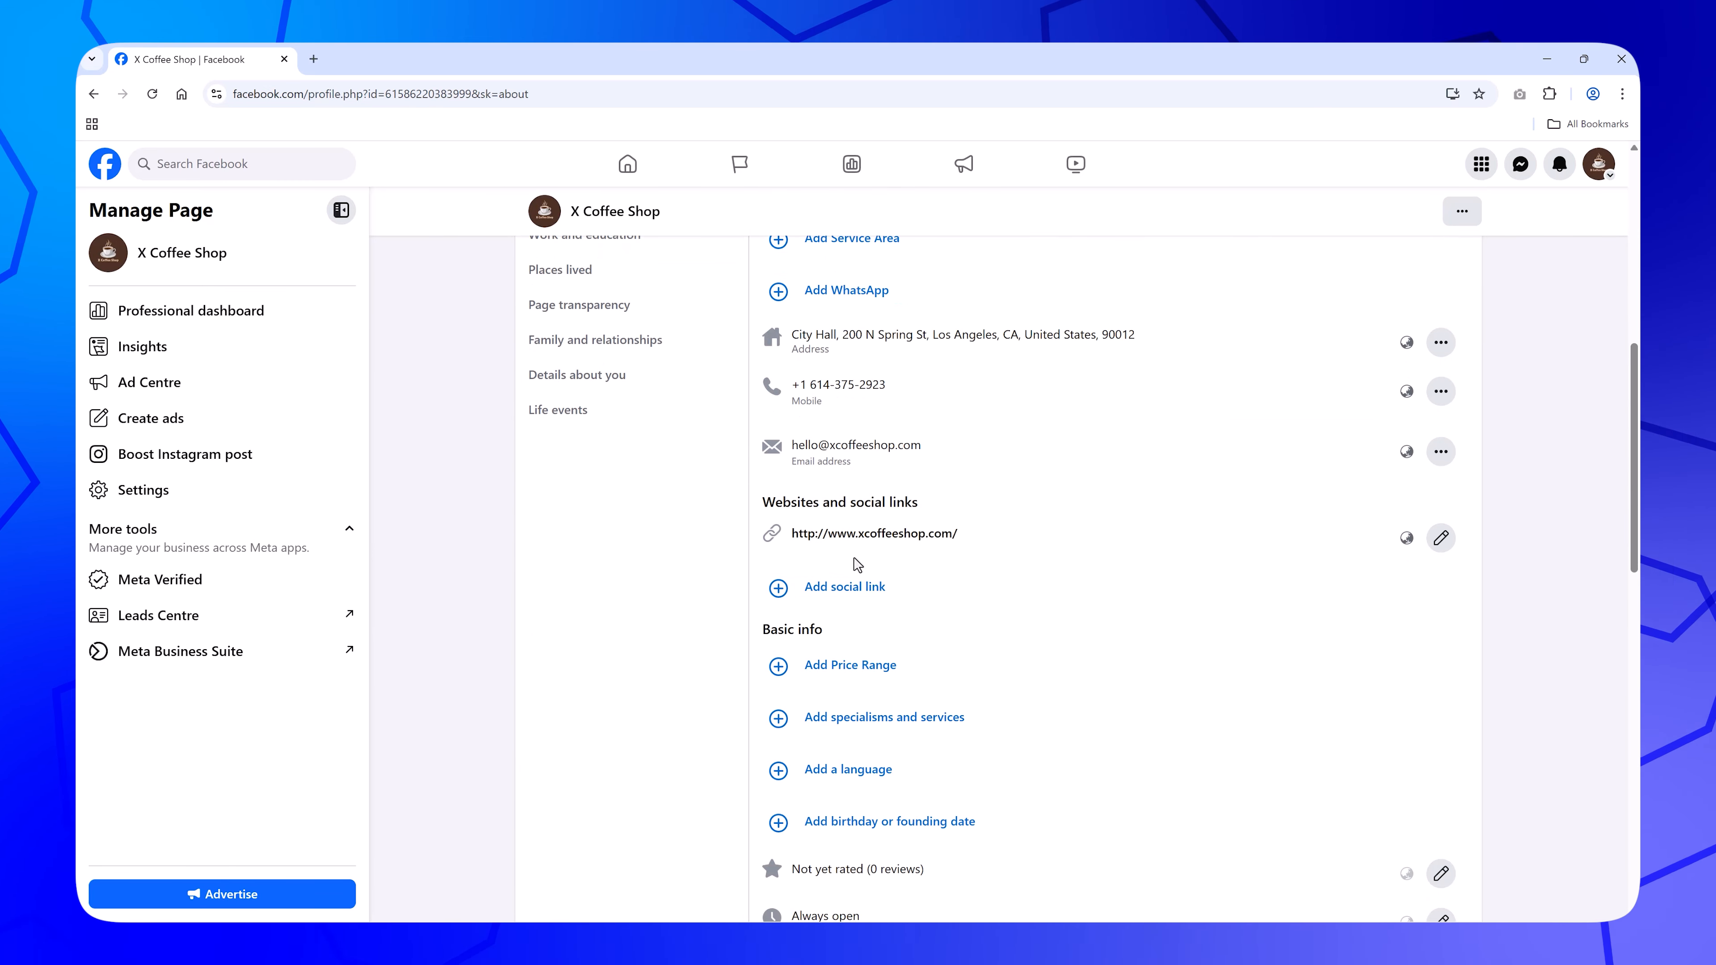
scroll(898, 538, down, 2)
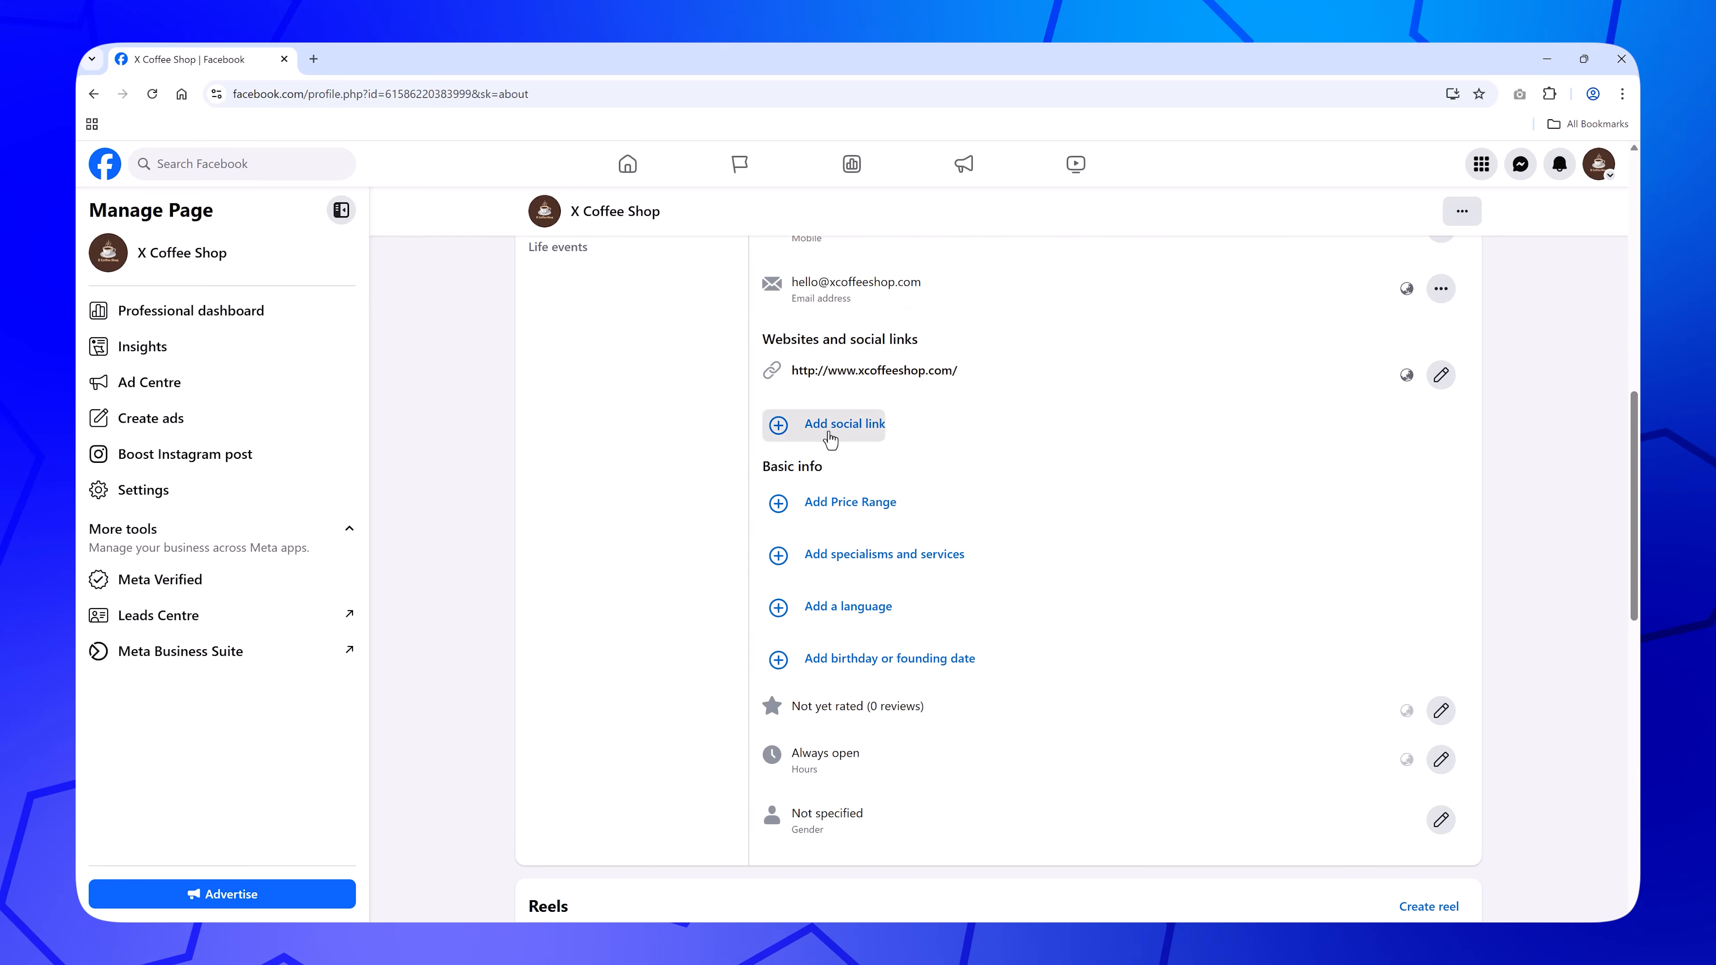
click(844, 424)
click(1407, 425)
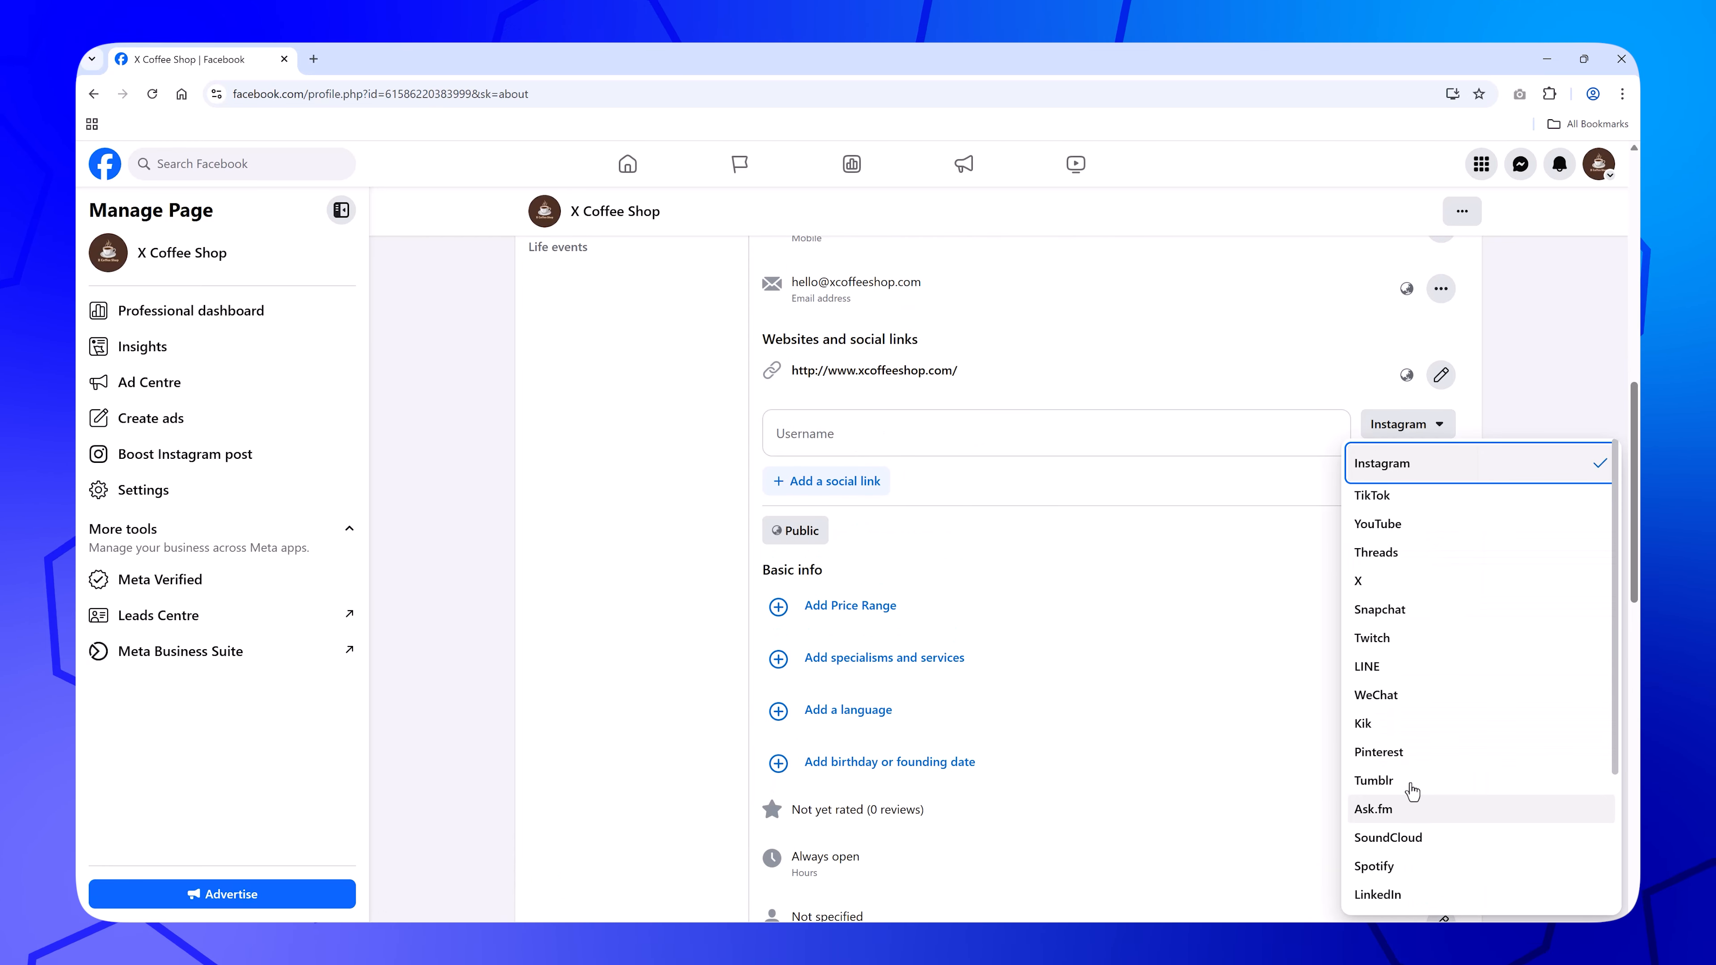
click(1330, 468)
click(1371, 532)
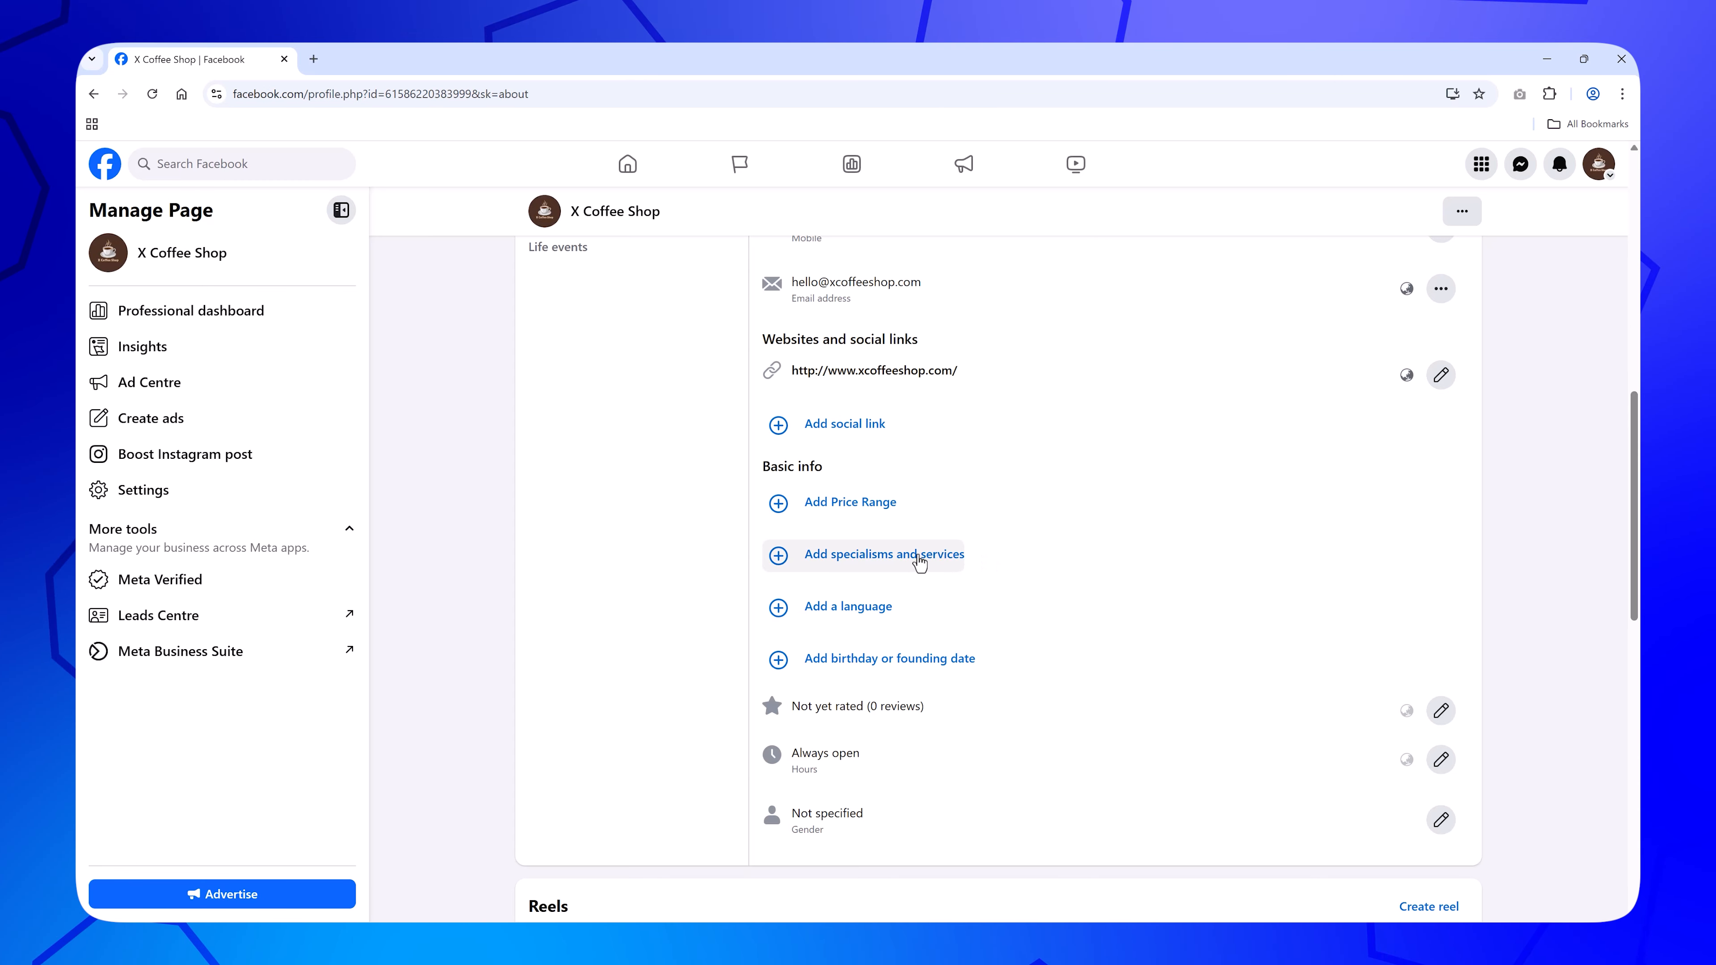
scroll(878, 551, down, 1)
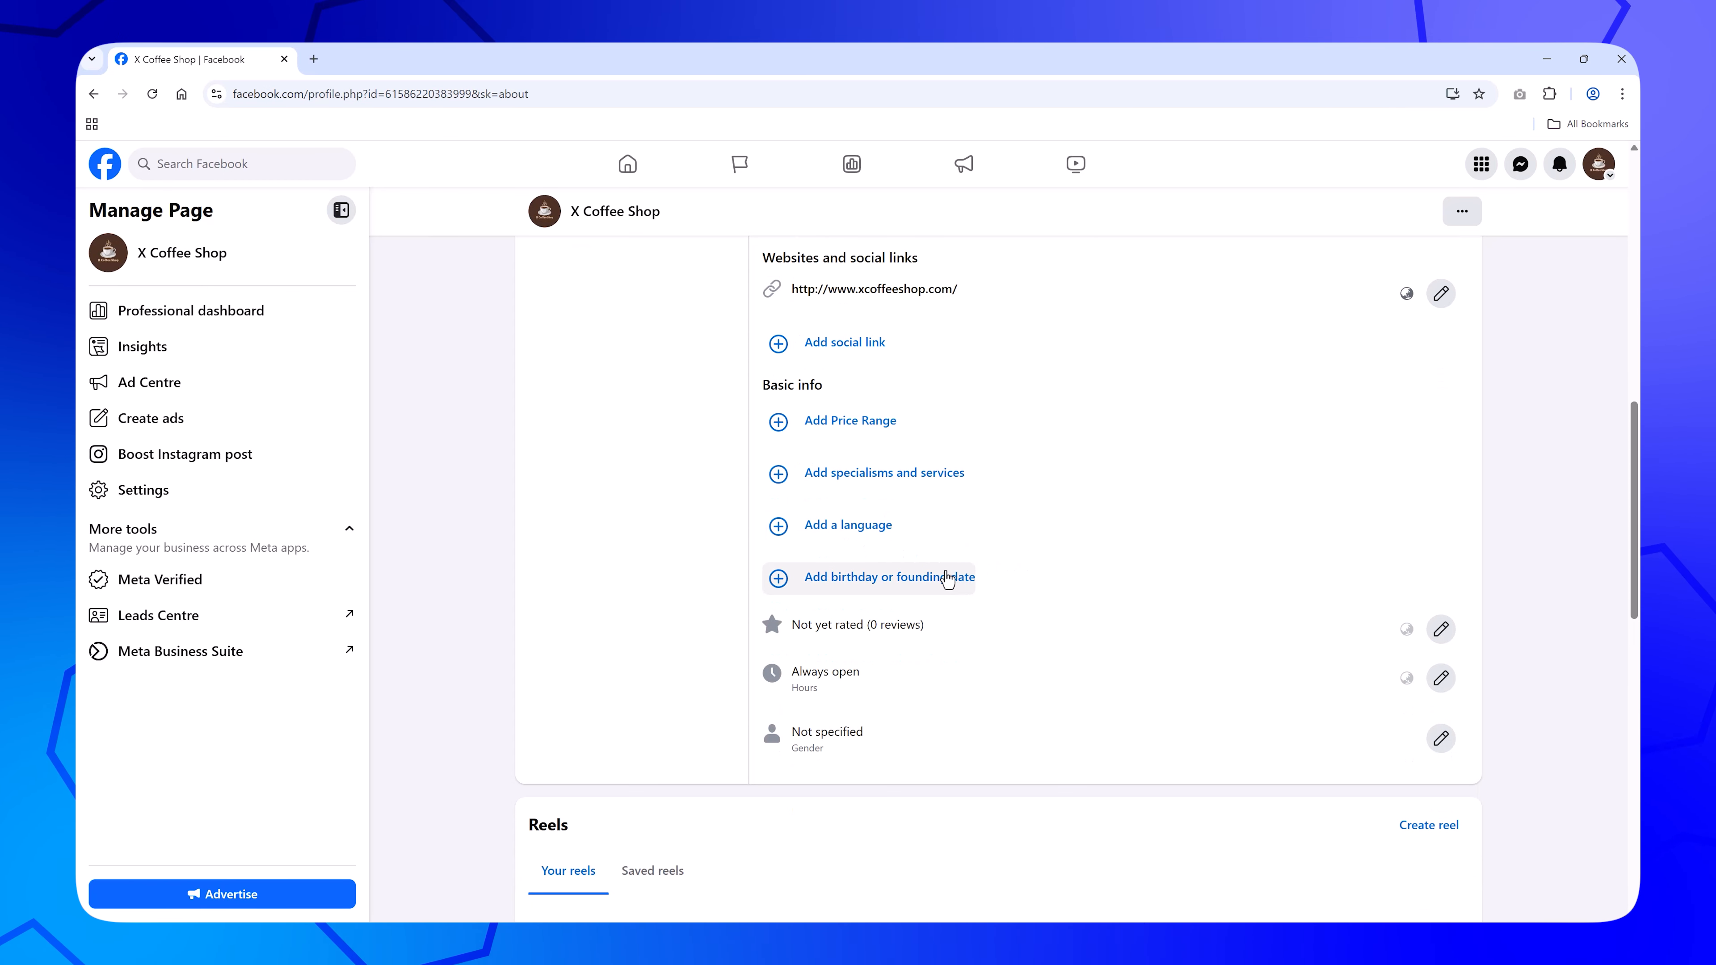